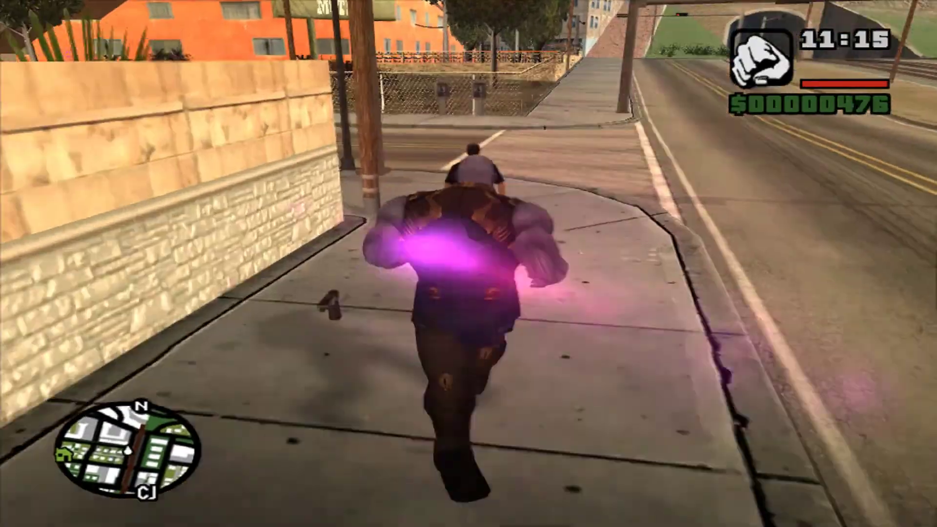
key(w)
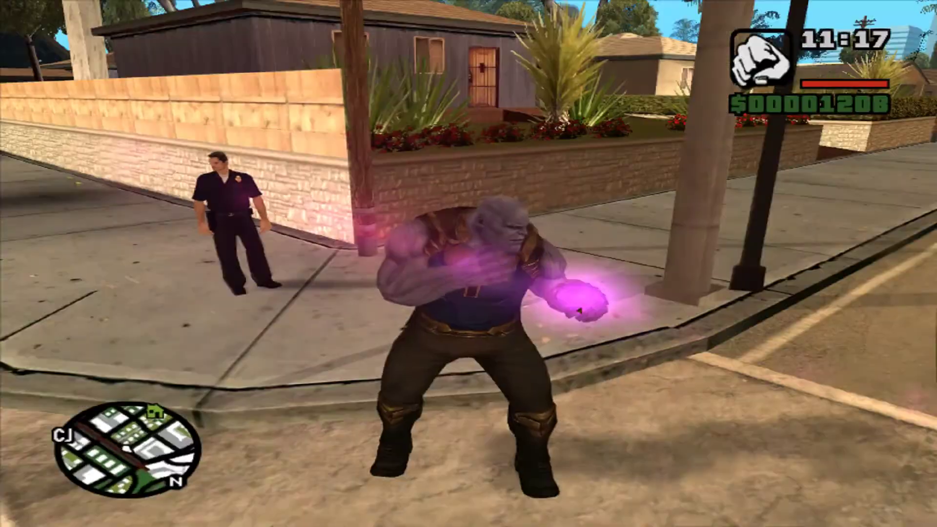
key(w)
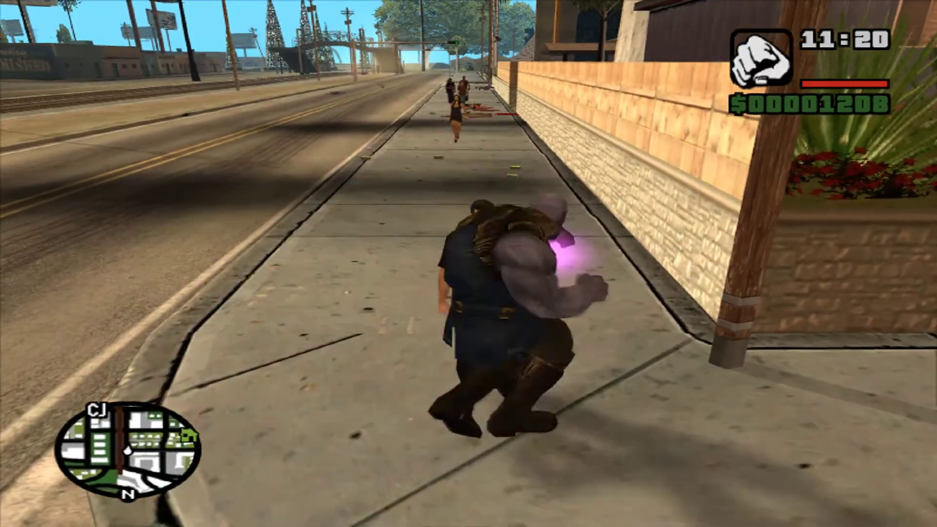
key(w)
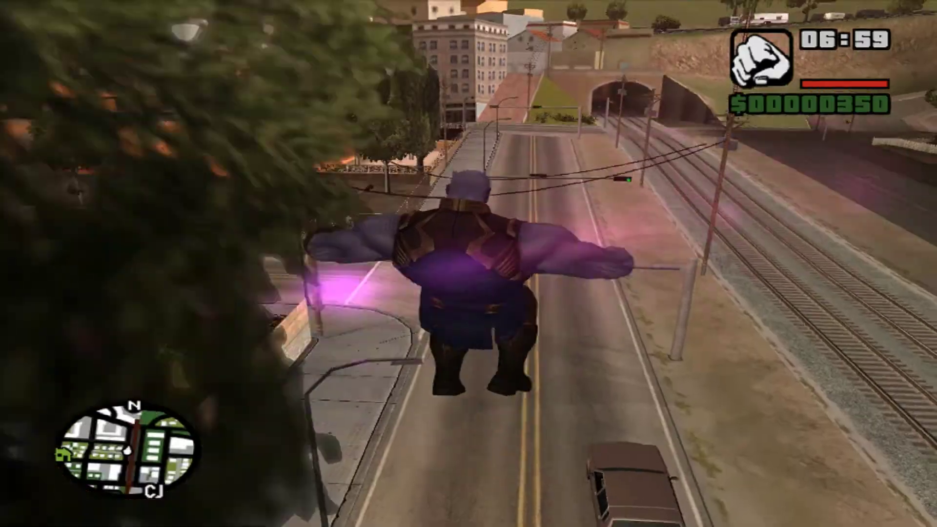
key(w)
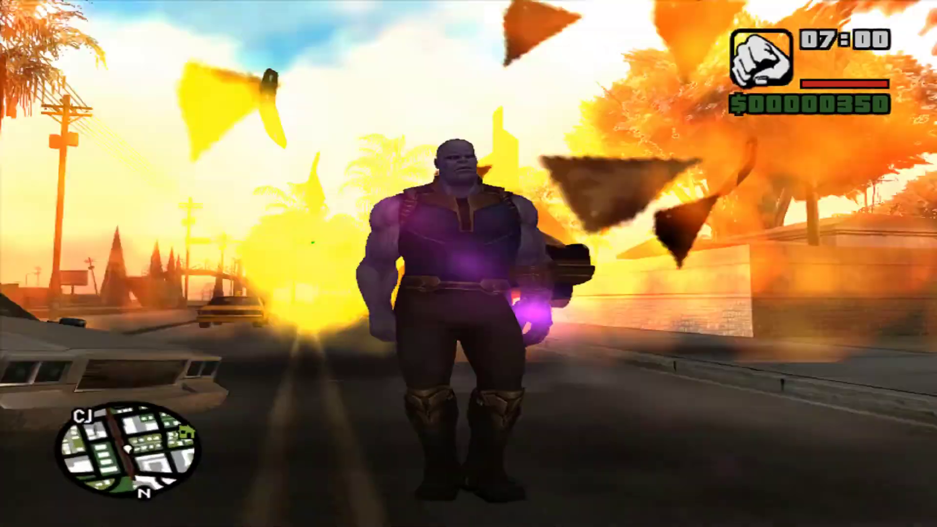
key(w)
key(shift)
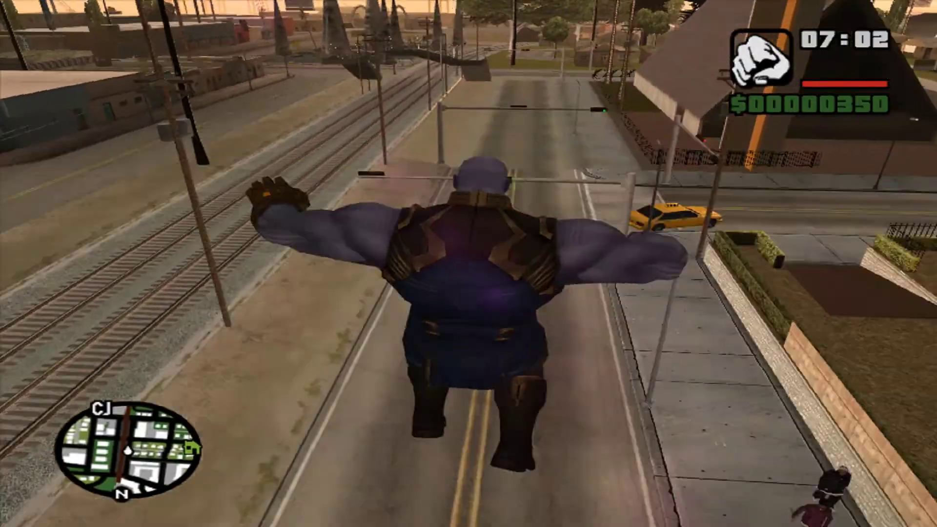
key(w)
key(shift)
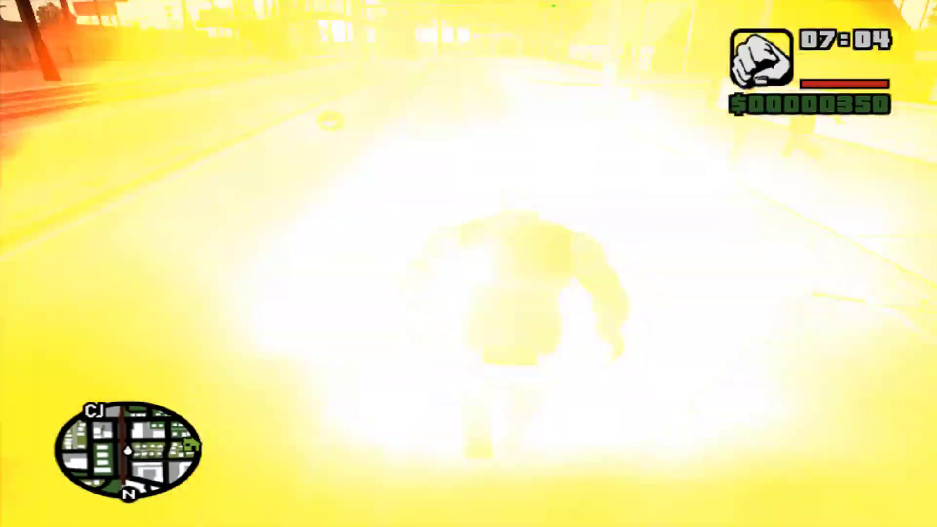
key(w)
key(shift)
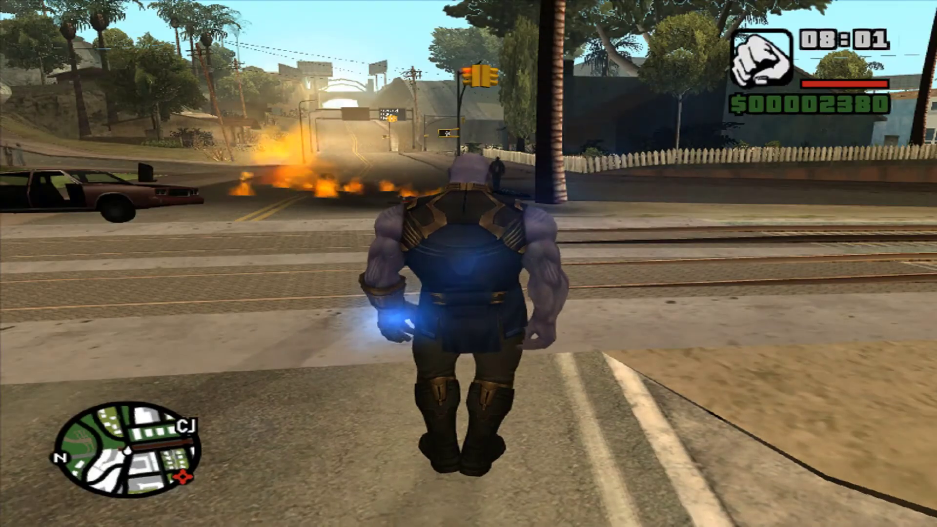
key(y)
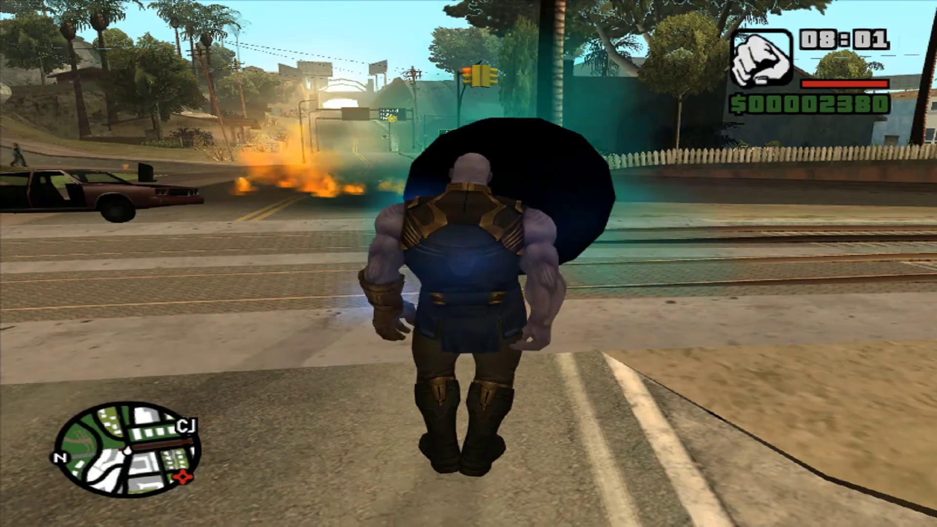
key(w)
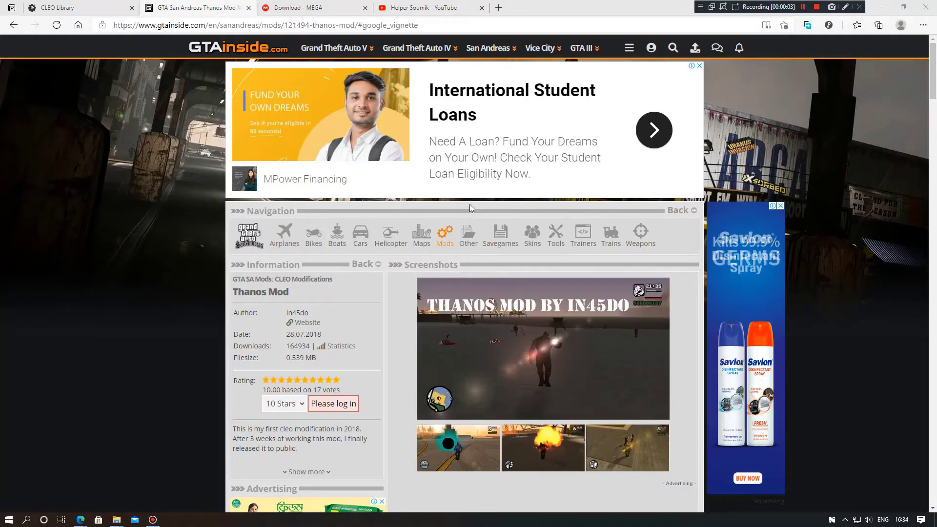
Step: Subscribe to the mod tutorial channel on YouTube and set its notifications to All
click(406, 5)
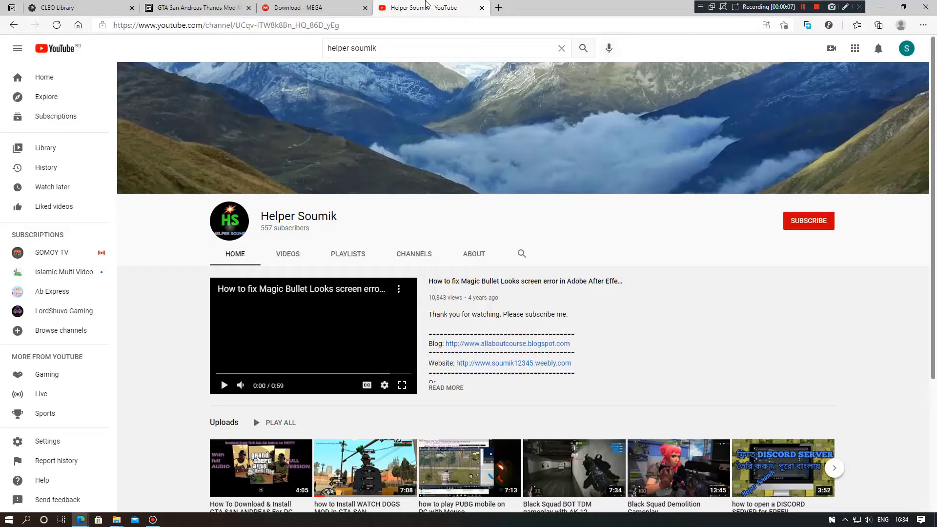
click(796, 224)
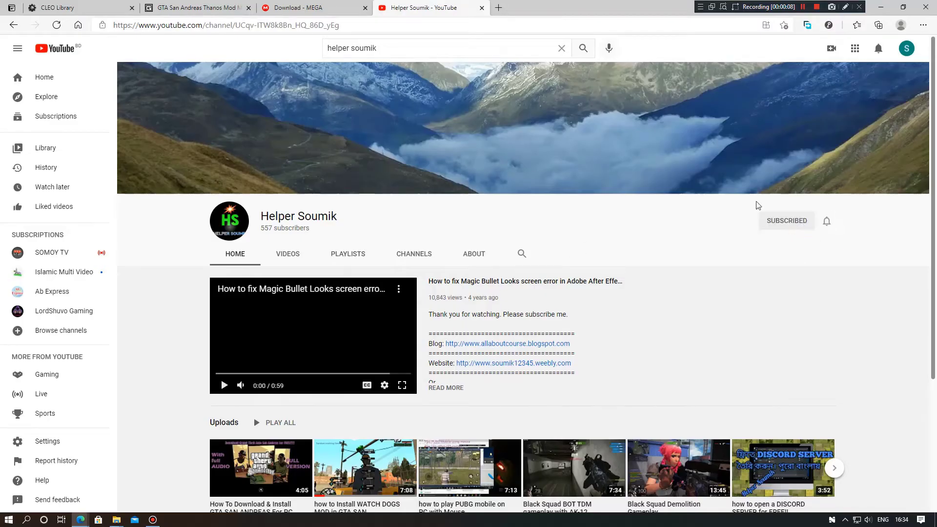
click(827, 222)
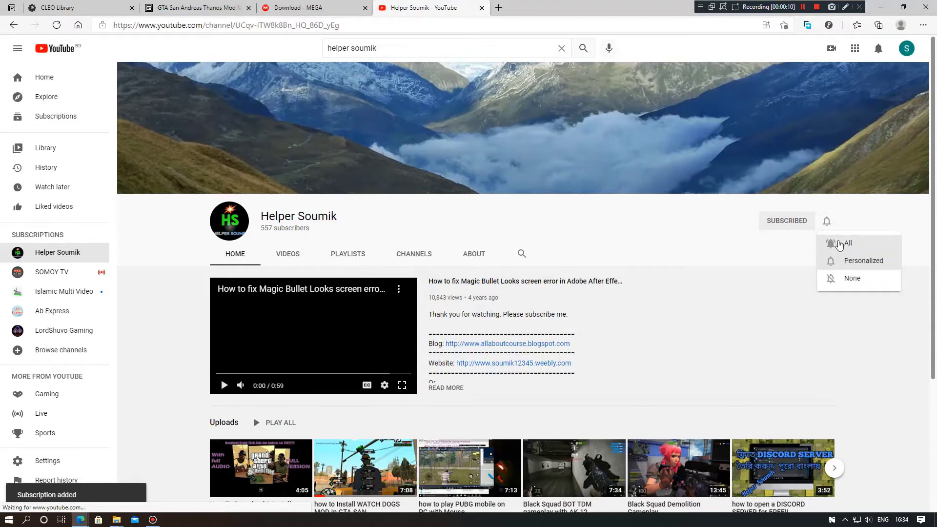
click(831, 243)
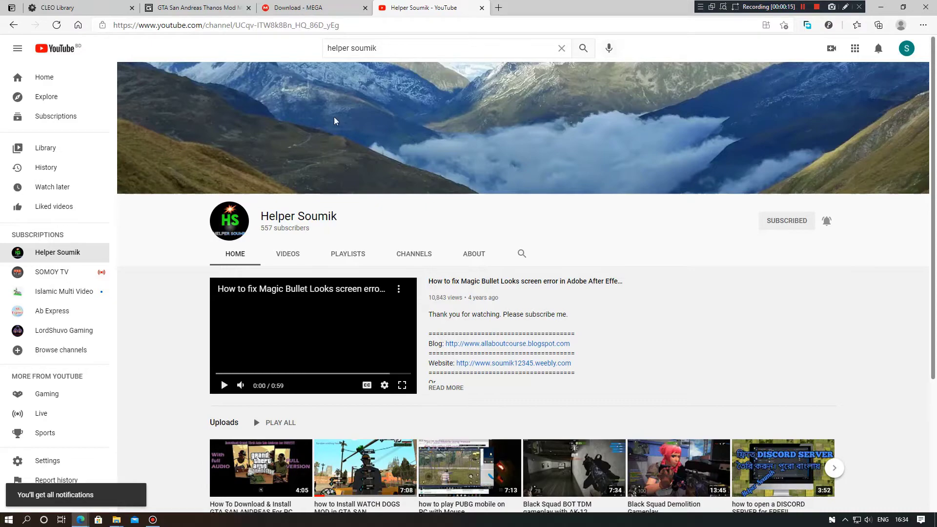
Step: Bring up the InPrivate browser window, maximize it and review the GTA San Andreas Spider Man mod video page
click(81, 519)
click(124, 482)
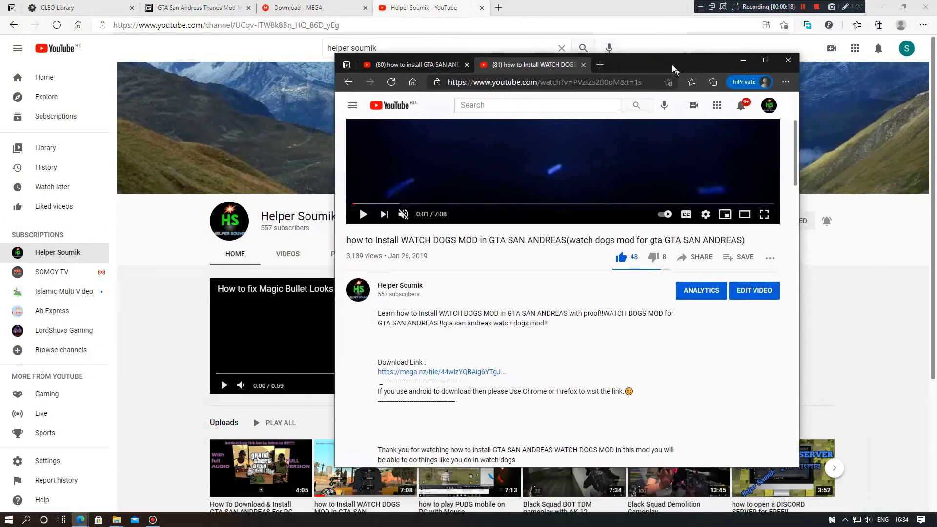
double_click(760, 108)
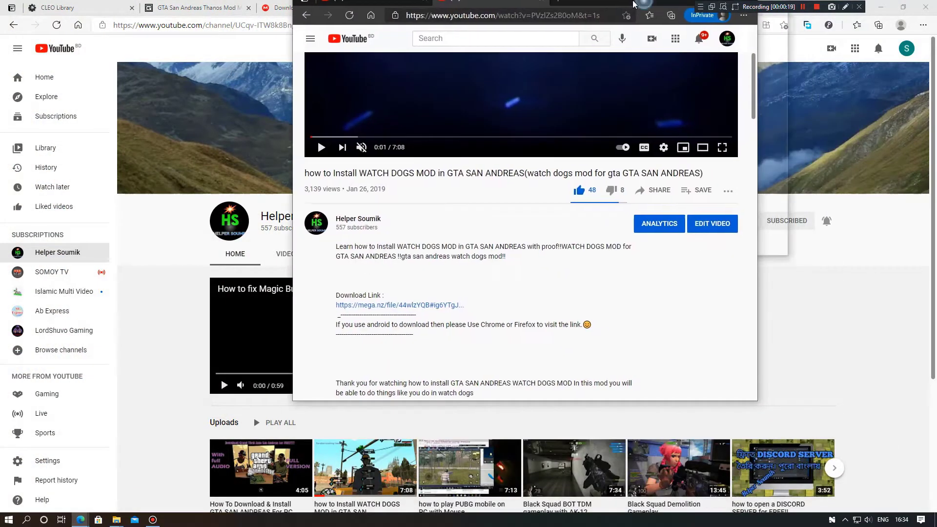
key(ctrl+Tab)
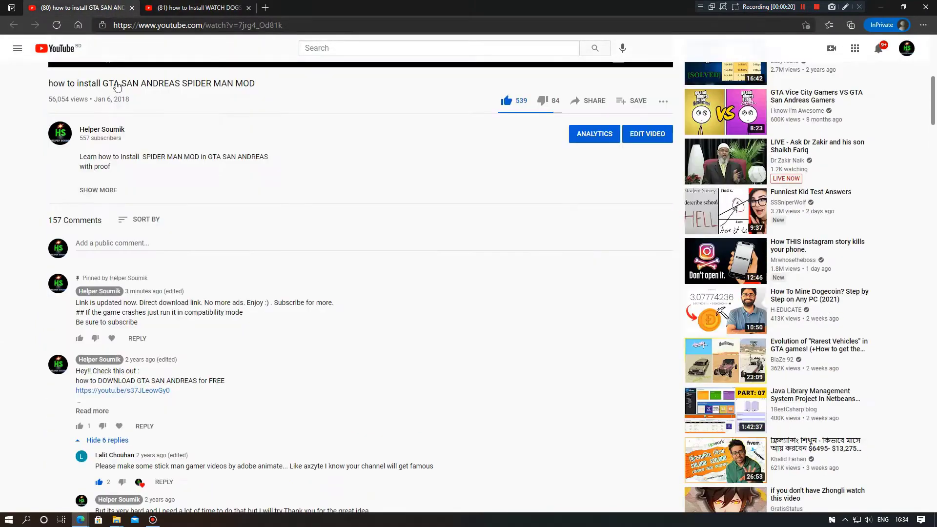
scroll(240, 318, up, 5)
drag(252, 298, 74, 299)
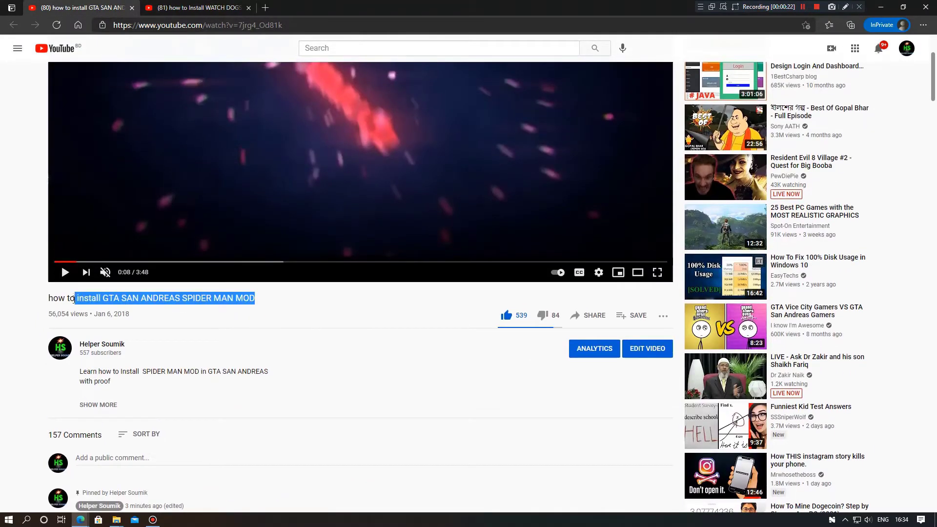
click(88, 406)
scroll(291, 192, up, 3)
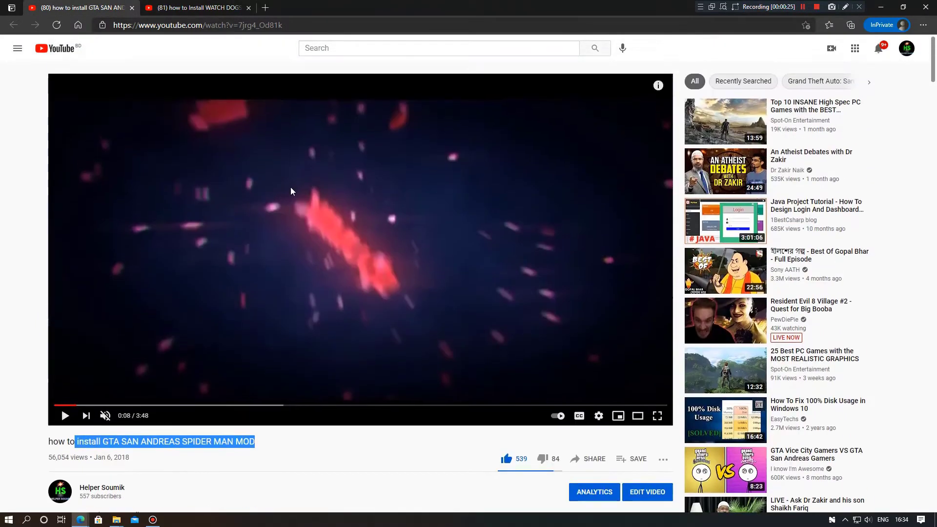
Step: Review the description of the Watch Dogs mod video and return to the main browser window
key(ctrl+Tab)
scroll(101, 391, down, 3)
scroll(101, 390, down, 3)
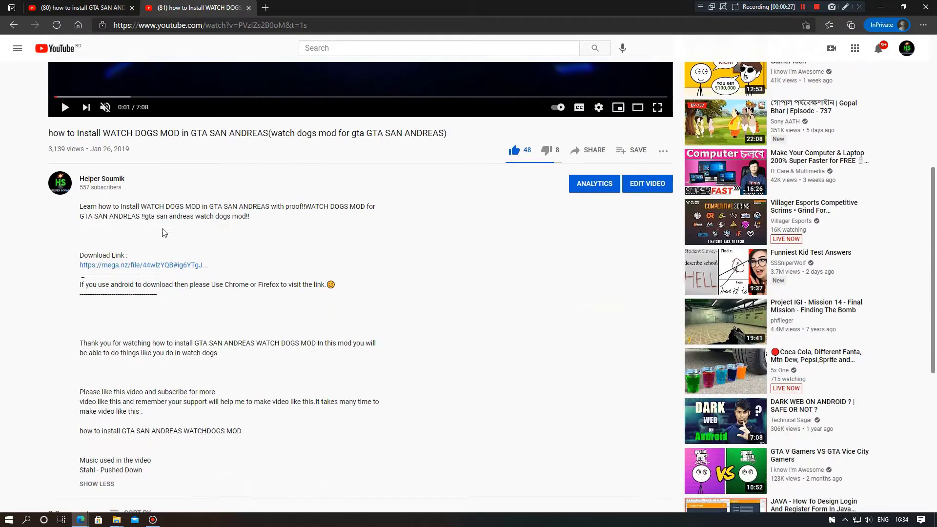
key(alt+Tab)
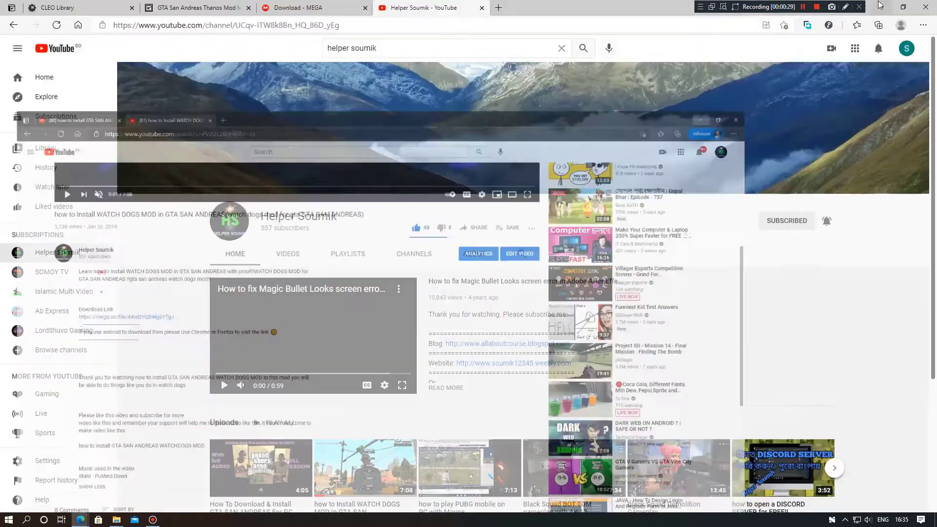
Step: Review the Thanos Mod page on GTAinside and the CLEO Library site
click(205, 7)
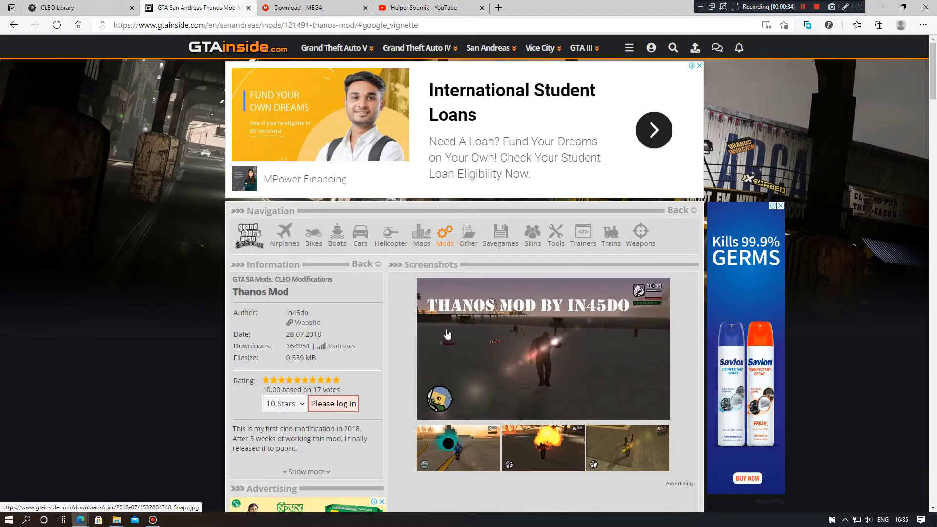
key(ctrl+shift+Tab)
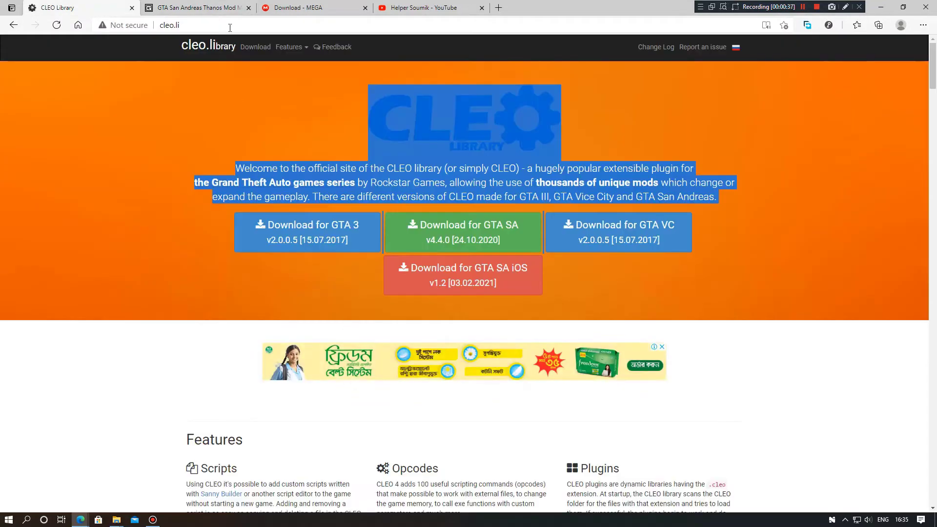
click(229, 9)
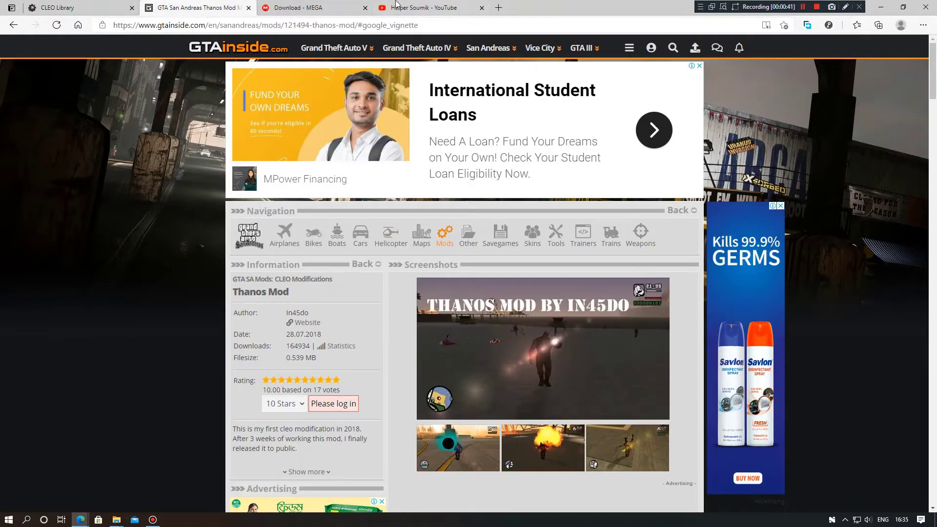
Step: Examine the MEGA download page for Thanos mod HS.zip and revisit the CLEO Library and GTAinside source pages
click(317, 8)
drag(451, 26, 100, 46)
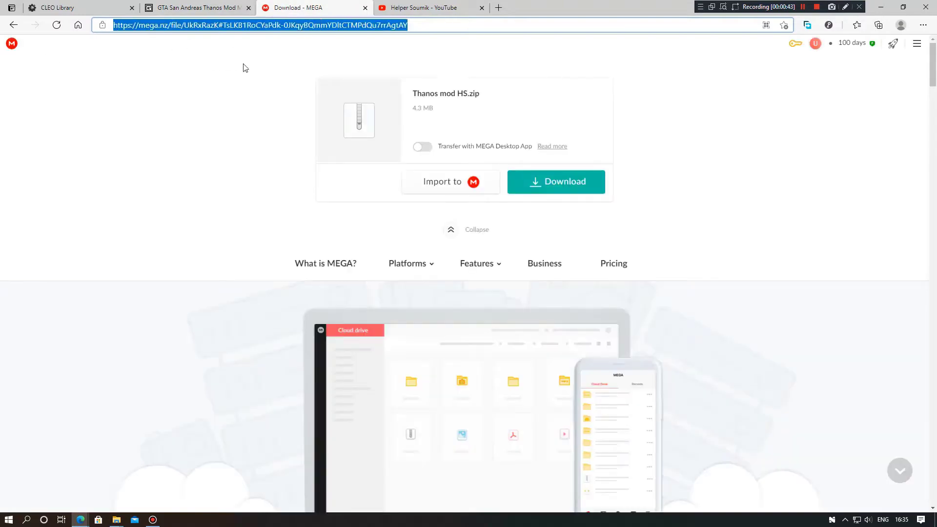
click(473, 27)
click(539, 187)
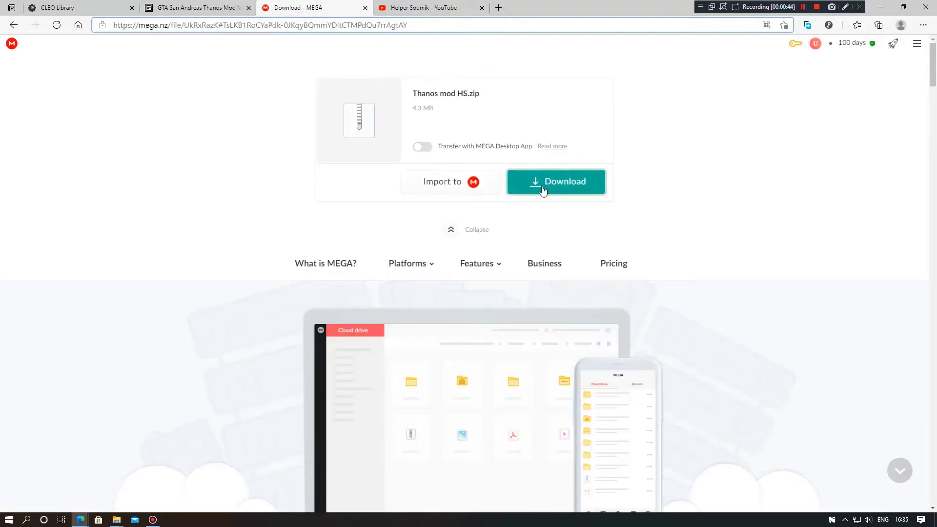
click(73, 7)
click(182, 6)
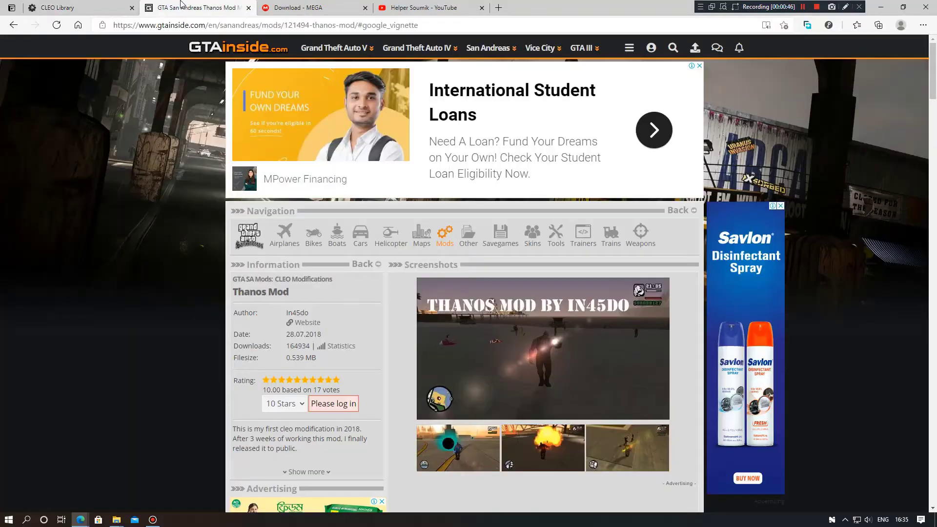
click(317, 5)
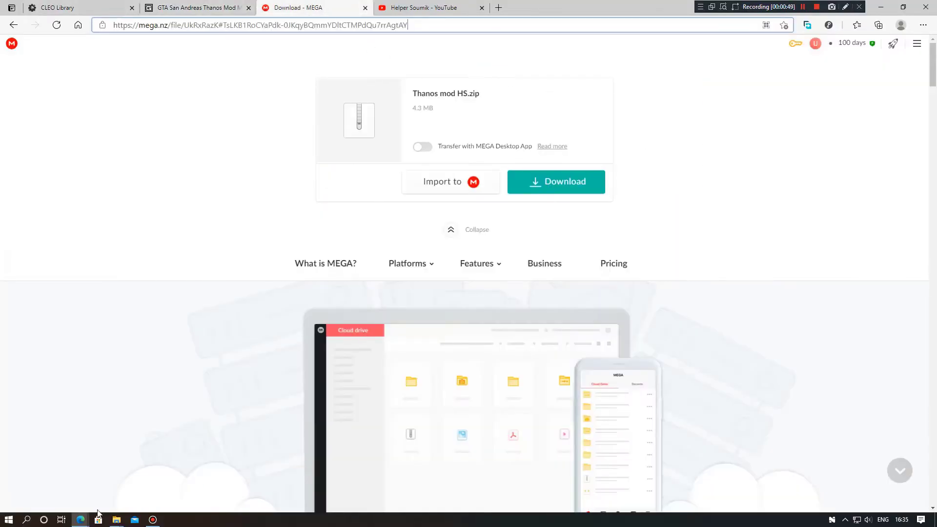
Step: Switch to the File Explorer window containing Thanos mod HS.zip and maximize it
click(116, 520)
click(172, 498)
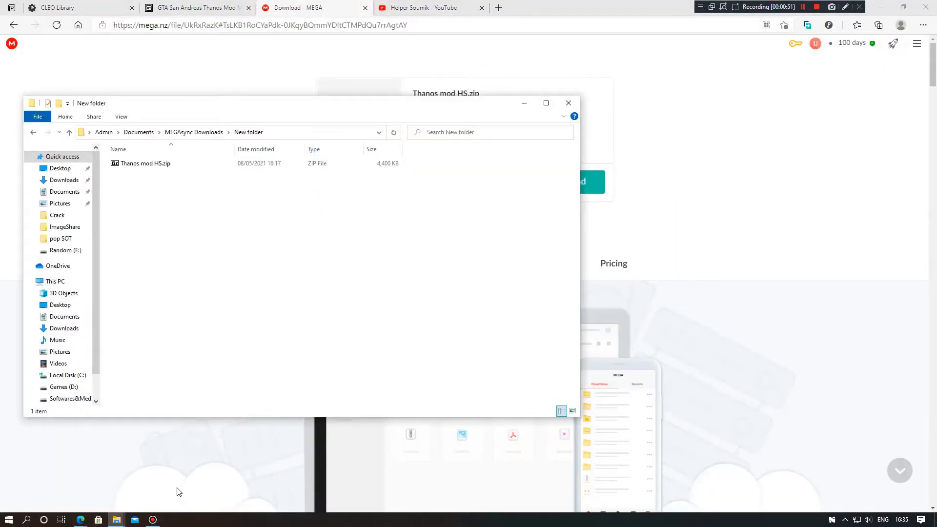
drag(151, 107, 329, 4)
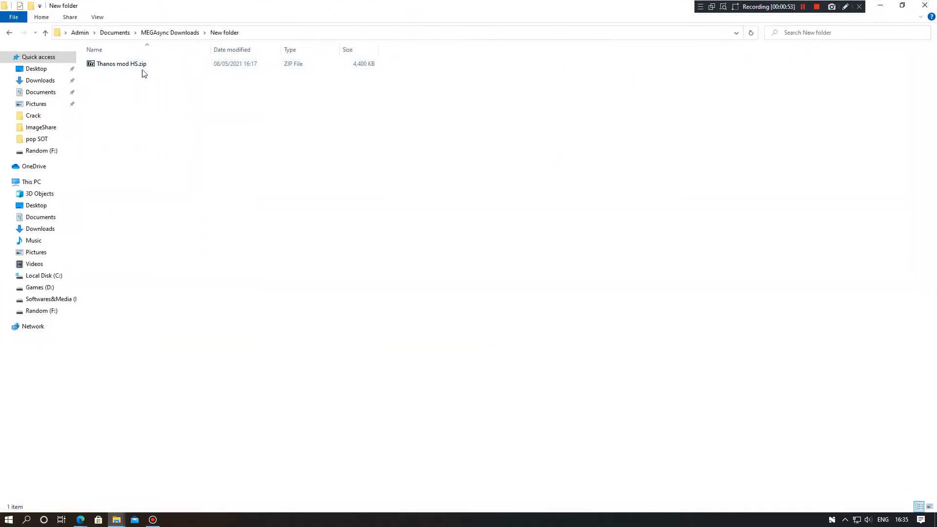
Step: Extract Thanos mod HS.zip into its own Thanos mod HS folder with 7-Zip, entering the archive password with Show password enabled
click(140, 68)
right_click(139, 70)
mouse_move(198, 111)
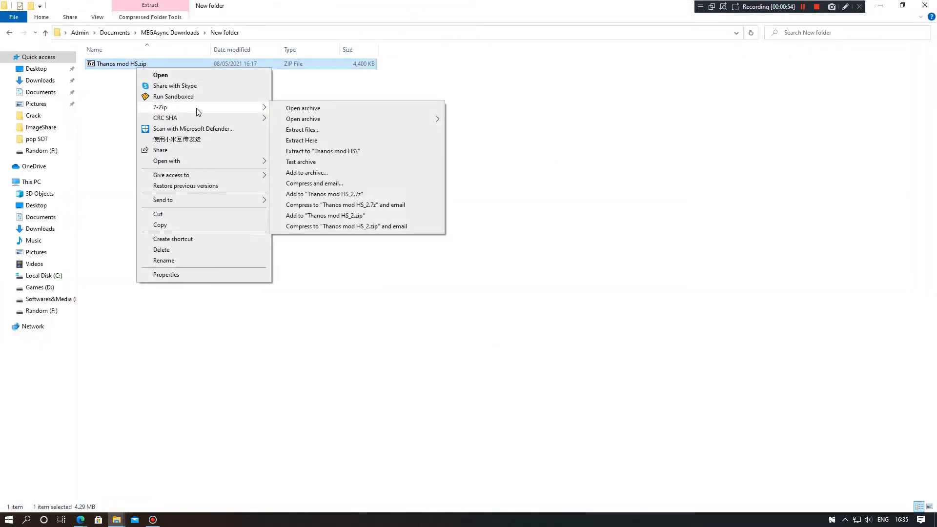
click(343, 155)
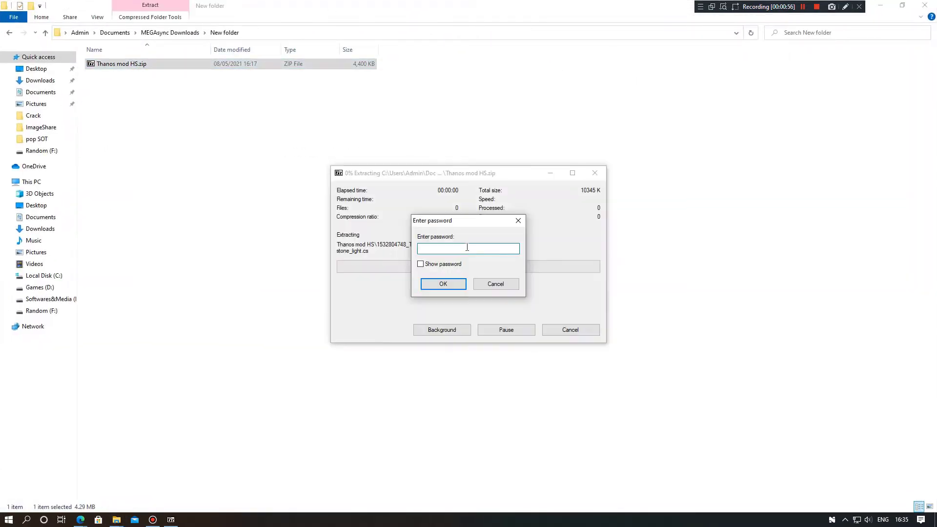
click(439, 267)
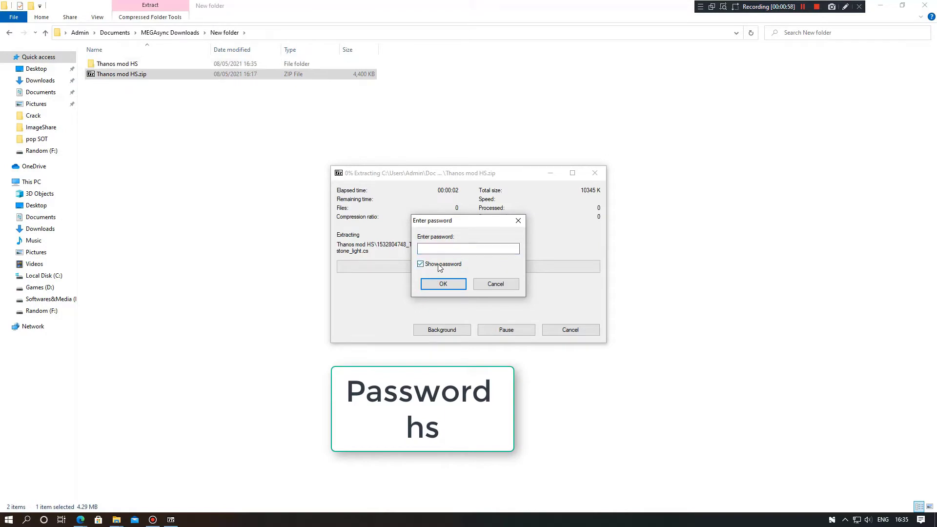
text(hs)
click(444, 286)
Step: Switch to the browser, search the web for 7zip, view the official 7-Zip website, and close both tabs
drag(335, 4, 315, 88)
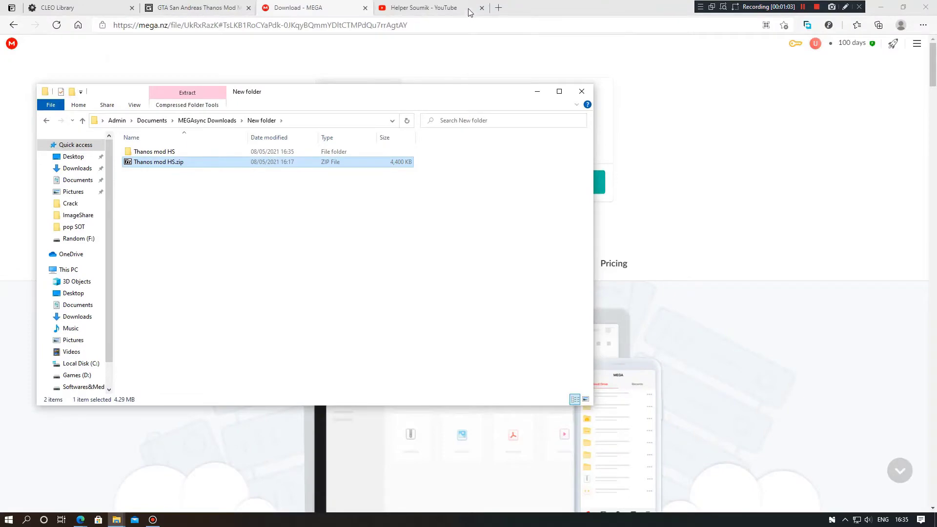
click(497, 8)
text(z)
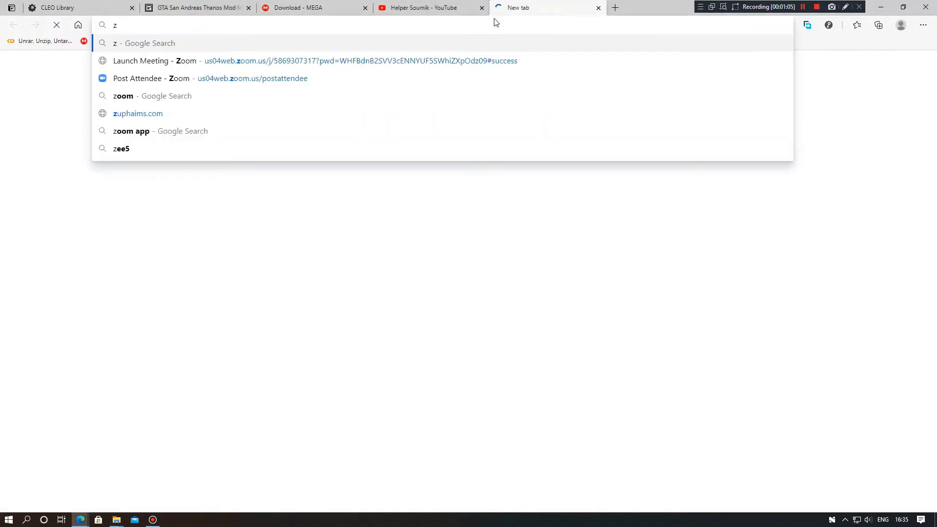
key(BackSpace)
text(7zip)
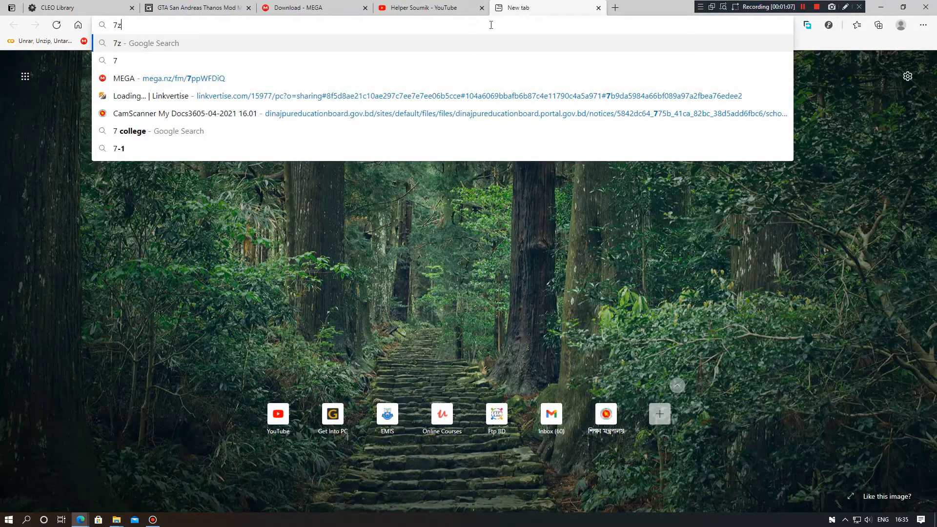
key(Return)
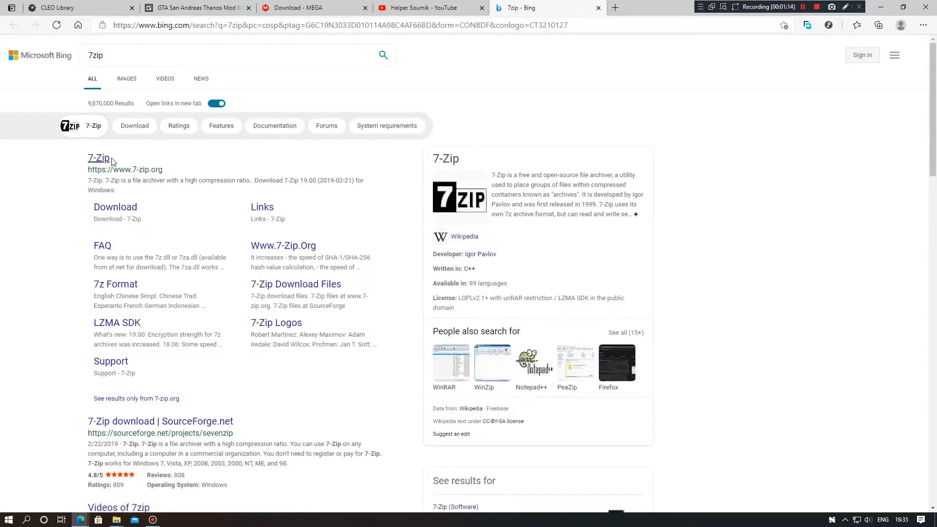
click(103, 159)
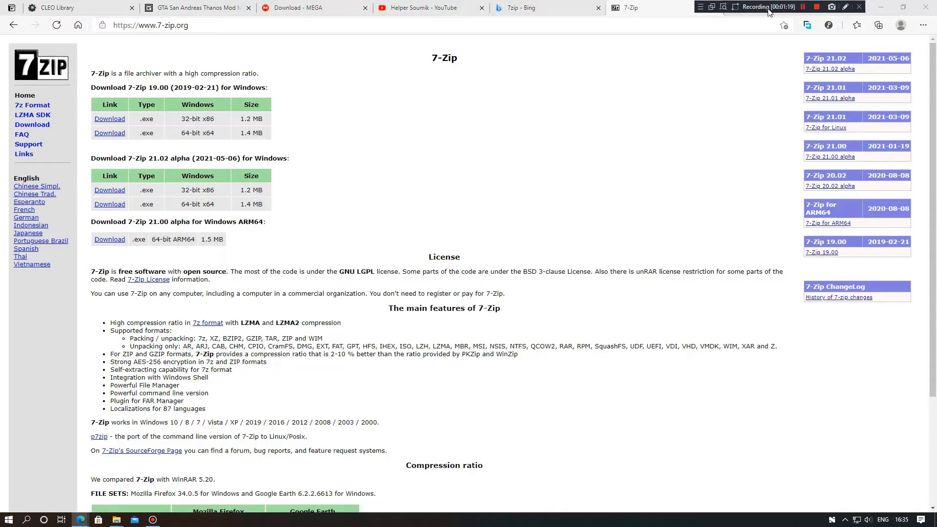
click(716, 8)
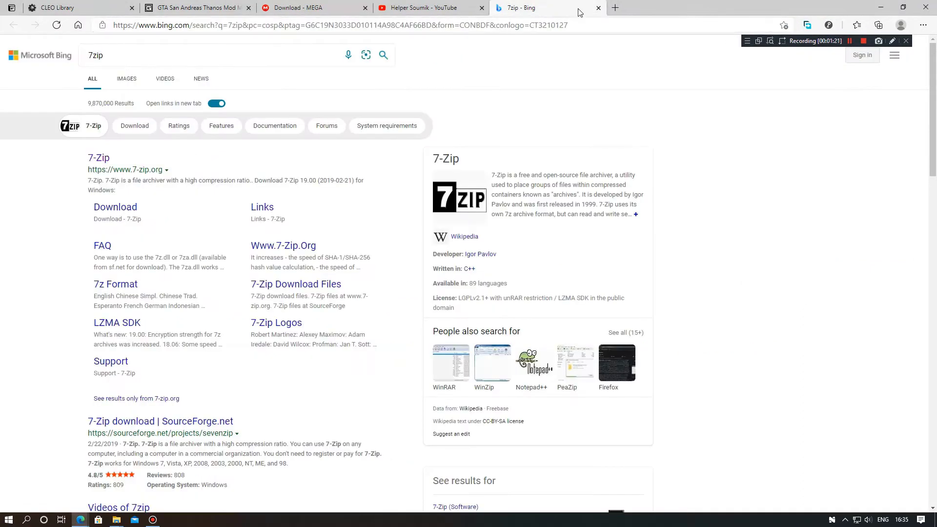
click(599, 8)
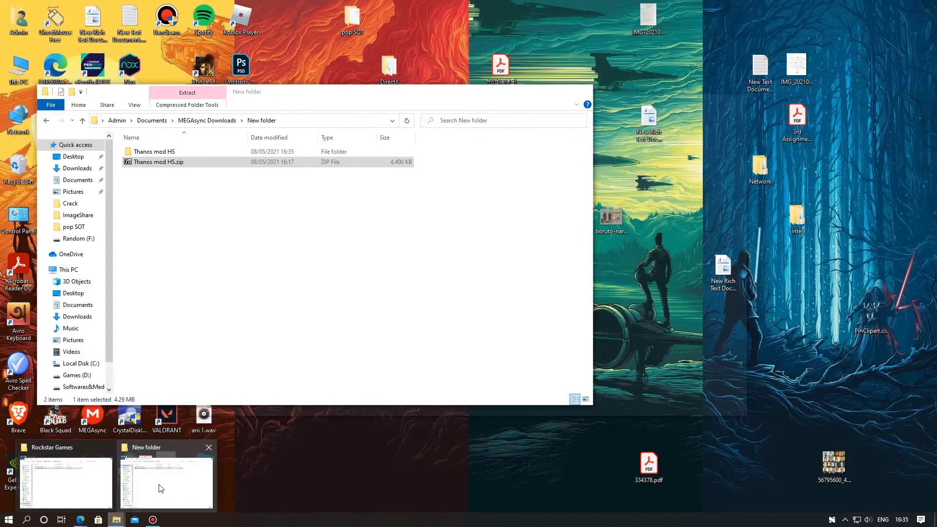
Step: Return to the File Explorer window showing New folder, maximize it, and open Thanos mod HS and its CLEO4 folder
click(166, 474)
double_click(312, 95)
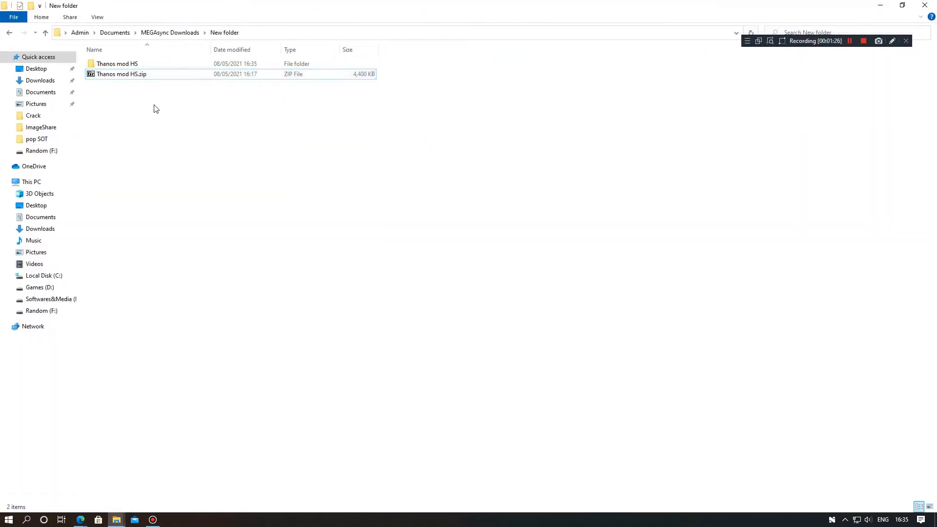
click(146, 66)
double_click(147, 66)
double_click(124, 85)
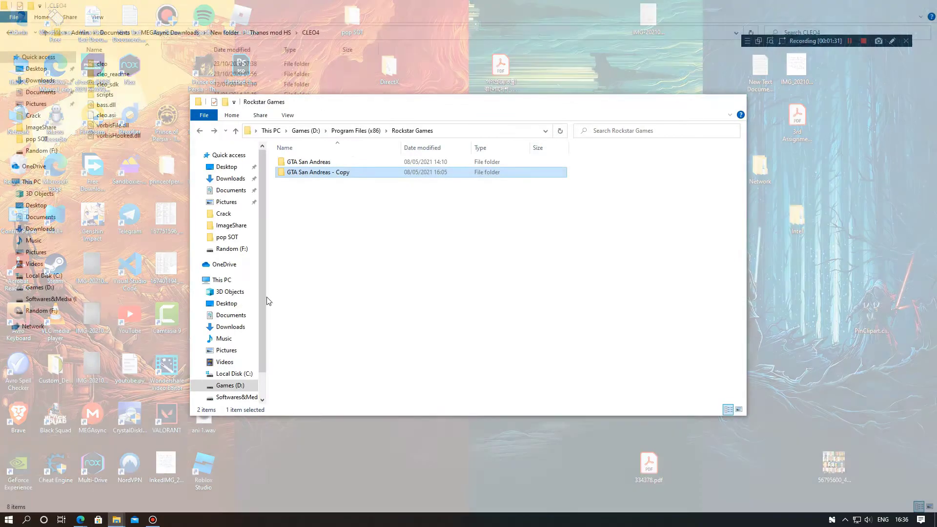
Step: Switch to the Rockstar Games folder window, maximize it, and open the GTA San Andreas - Copy folder
click(63, 476)
drag(372, 101, 443, 2)
drag(221, 211, 180, 2)
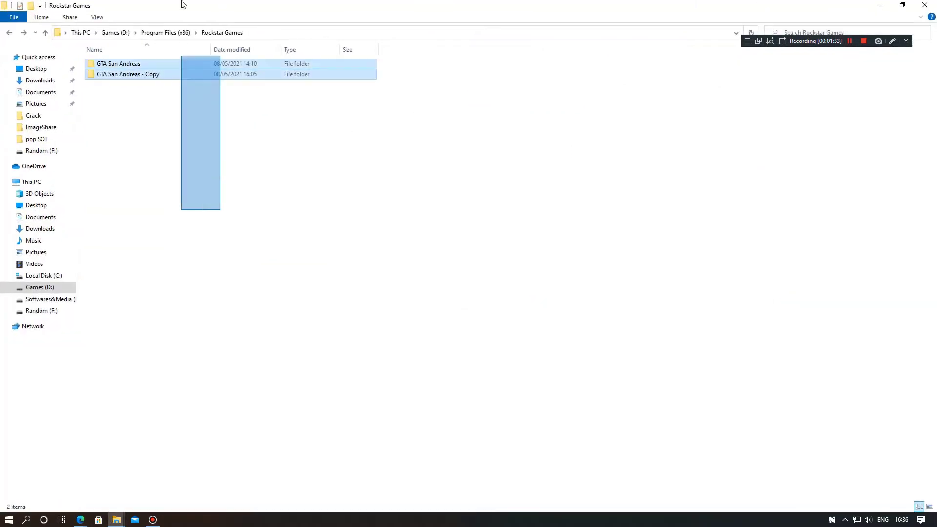
drag(102, 269, 146, 51)
mouse_move(159, 171)
mouse_down()
mouse_move(165, 120)
mouse_move(180, 204)
mouse_up()
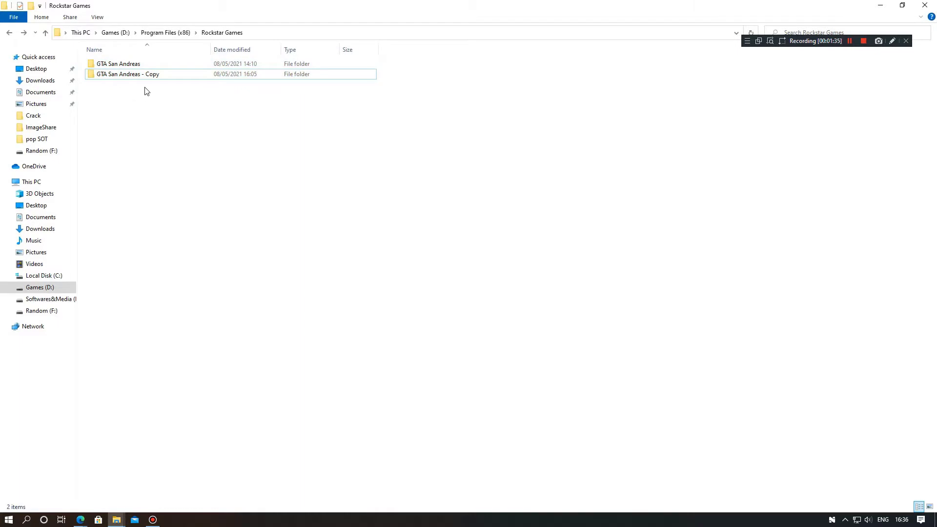
double_click(154, 75)
Step: Arrange the CLEO4 and GTA San Andreas - Copy folder windows side by side, with CLEO4 in the left half
drag(429, 6, 551, 101)
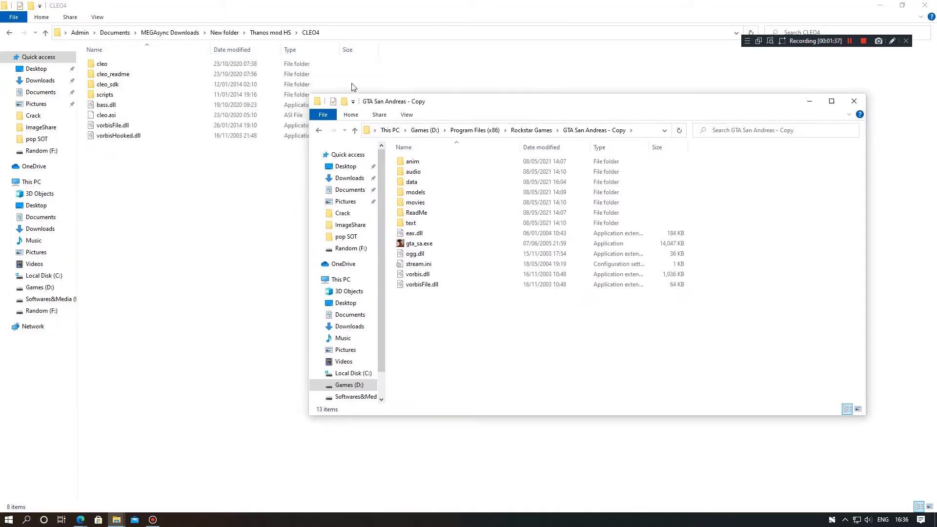
click(267, 32)
double_click(116, 84)
drag(511, 2, 0, 135)
click(501, 180)
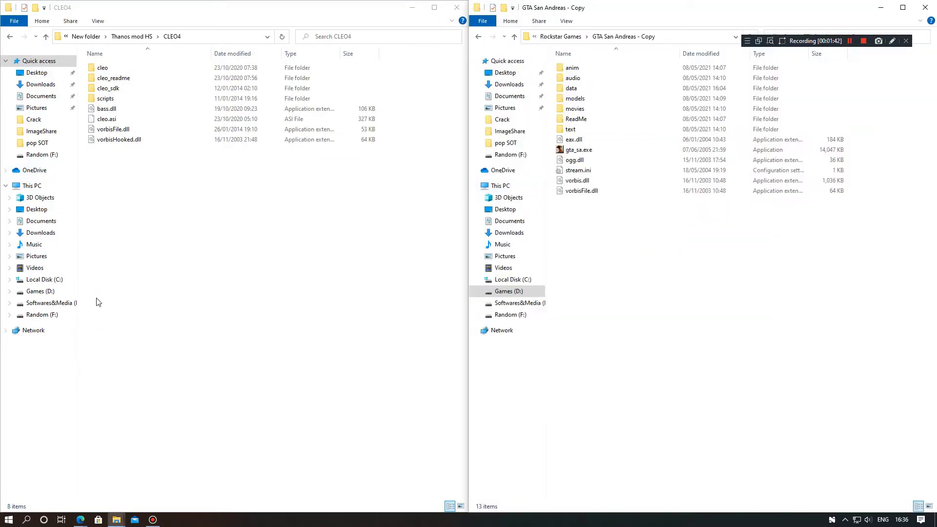
Step: Copy all CLEO4 contents into GTA San Andreas - Copy, replacing vorbisFile.dll, and delete the CLEO4 folder from Thanos mod HS
drag(134, 211, 624, 297)
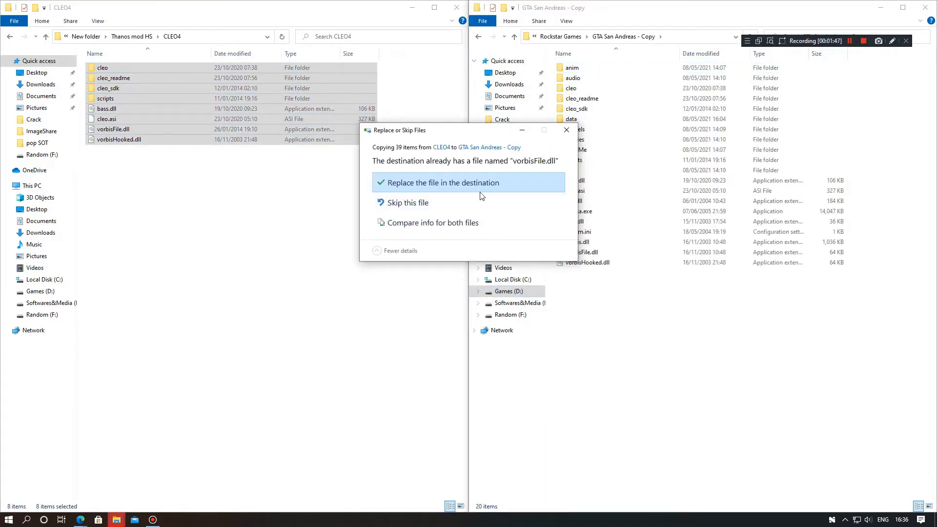
click(470, 182)
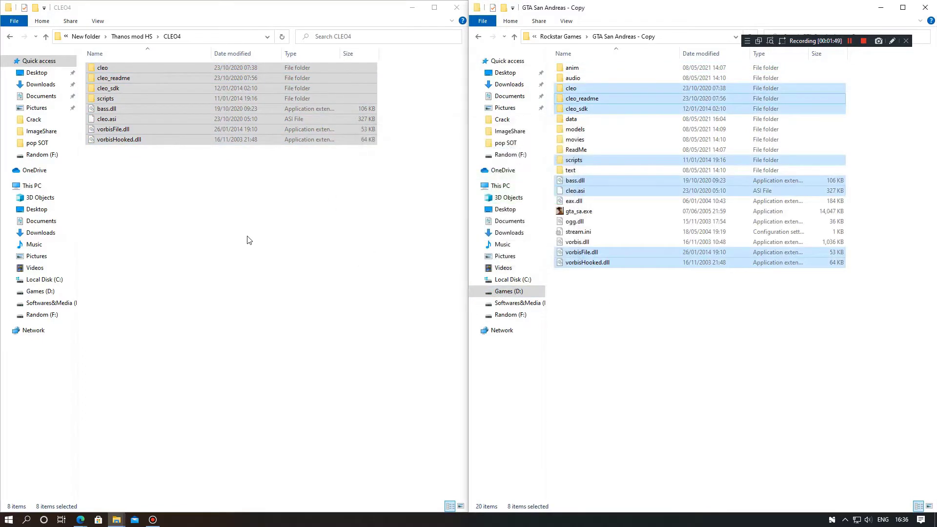
click(226, 232)
key(BackSpace)
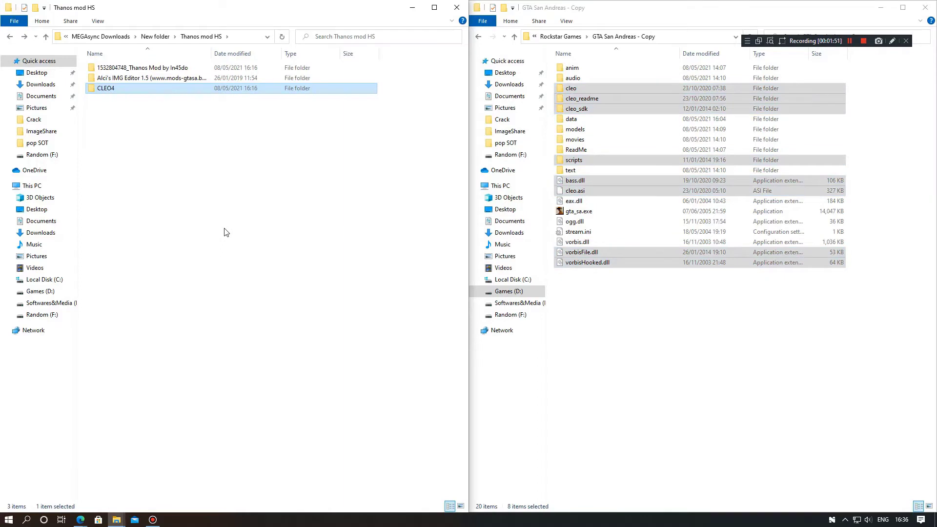
key(Delete)
key(Return)
click(128, 70)
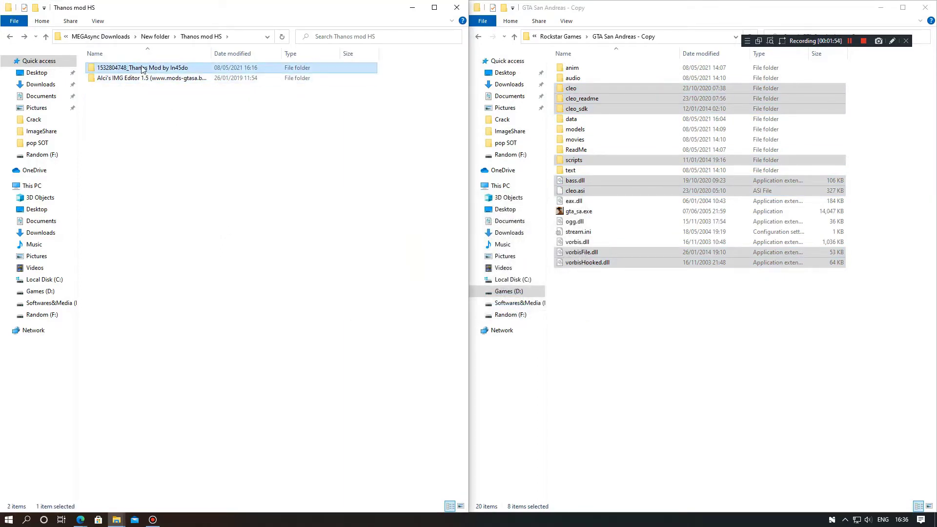
double_click(137, 70)
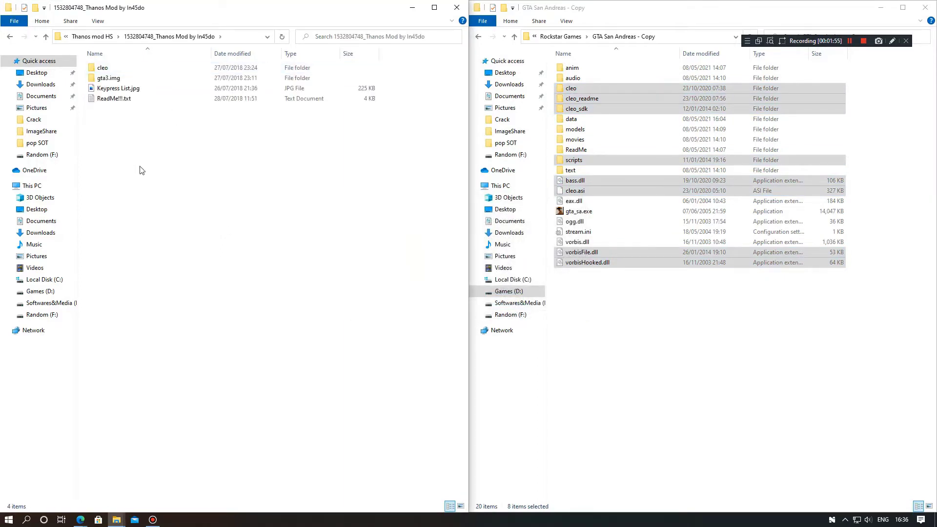
double_click(120, 68)
click(740, 425)
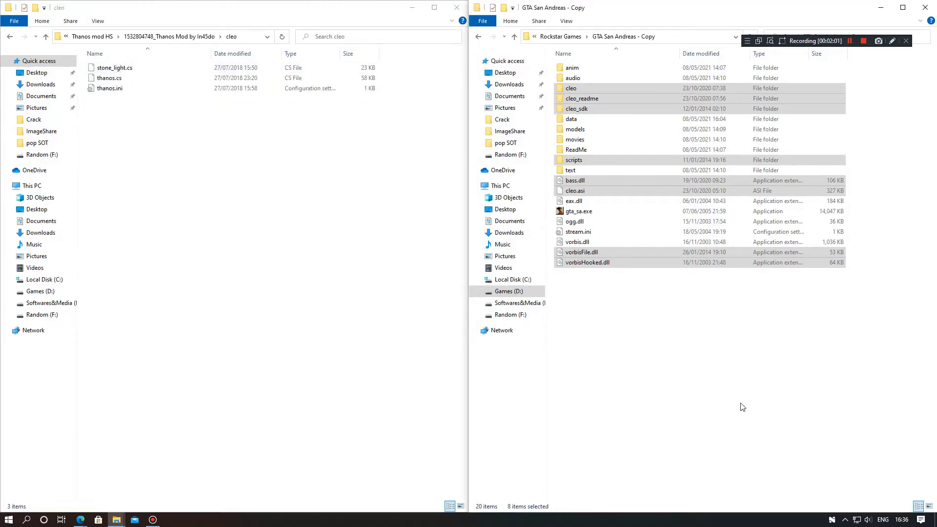
click(289, 339)
key(BackSpace)
drag(113, 72, 762, 346)
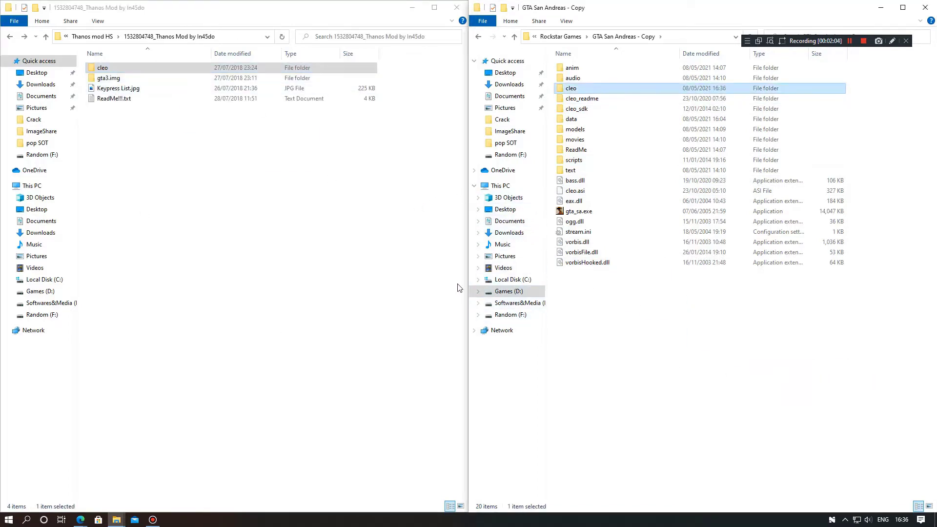
Step: Copy the mod's cleo folder and paste it into GTA San Andreas - Copy again, replacing the files with the same names
click(287, 70)
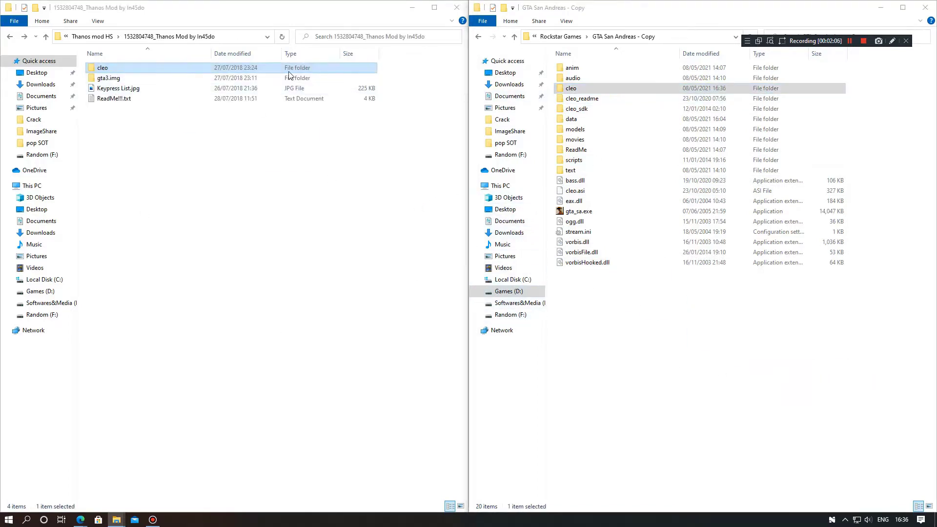
click(585, 87)
click(170, 70)
right_click(171, 72)
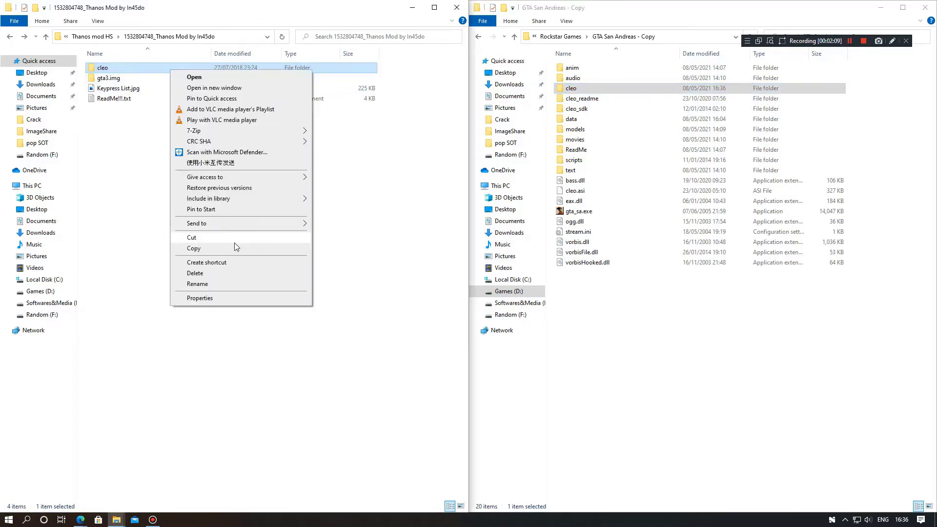
click(234, 244)
right_click(745, 365)
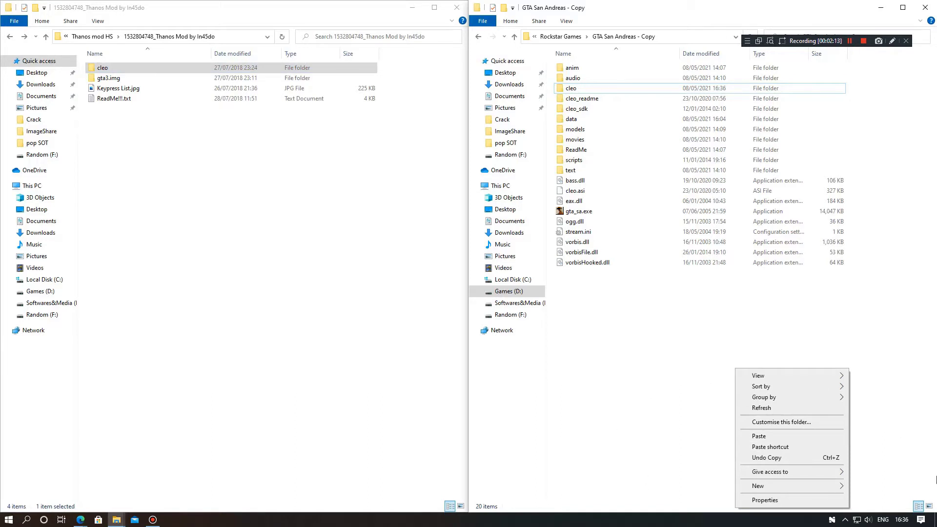
click(769, 436)
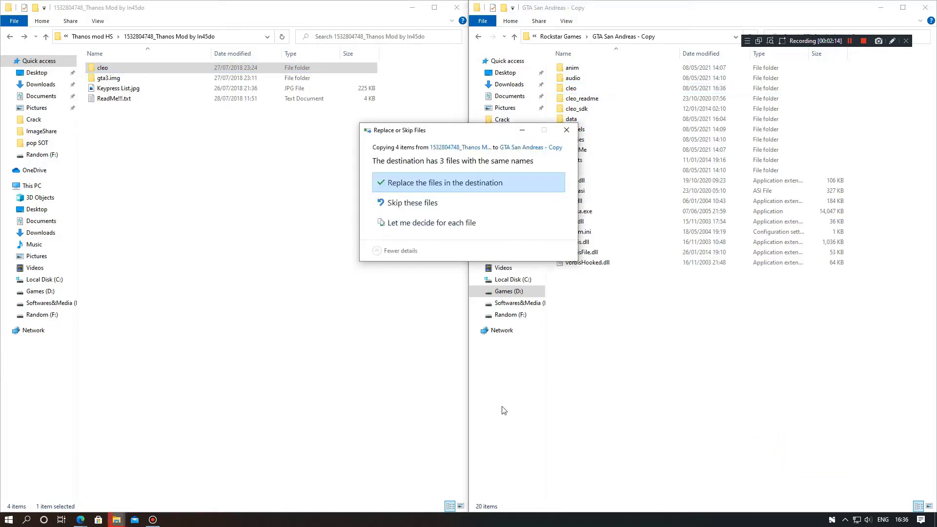
key(Return)
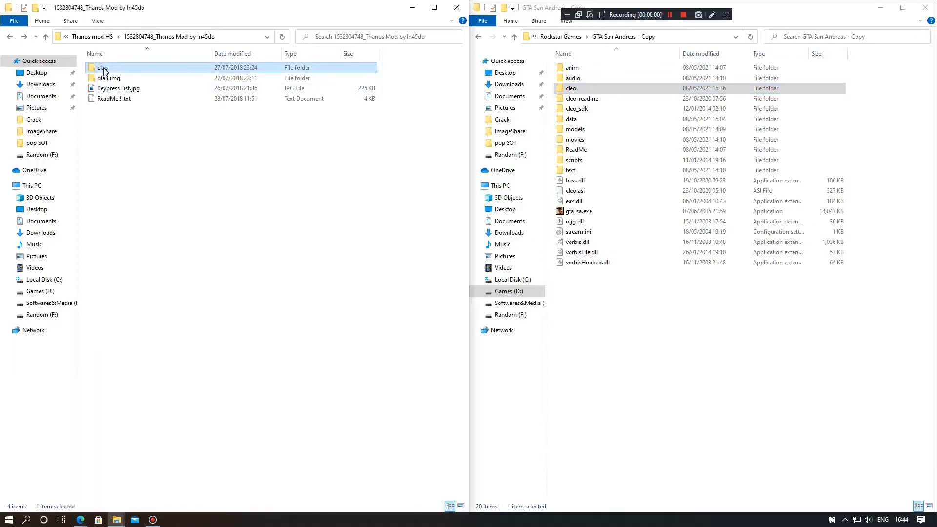
right_click(104, 71)
click(126, 236)
click(625, 119)
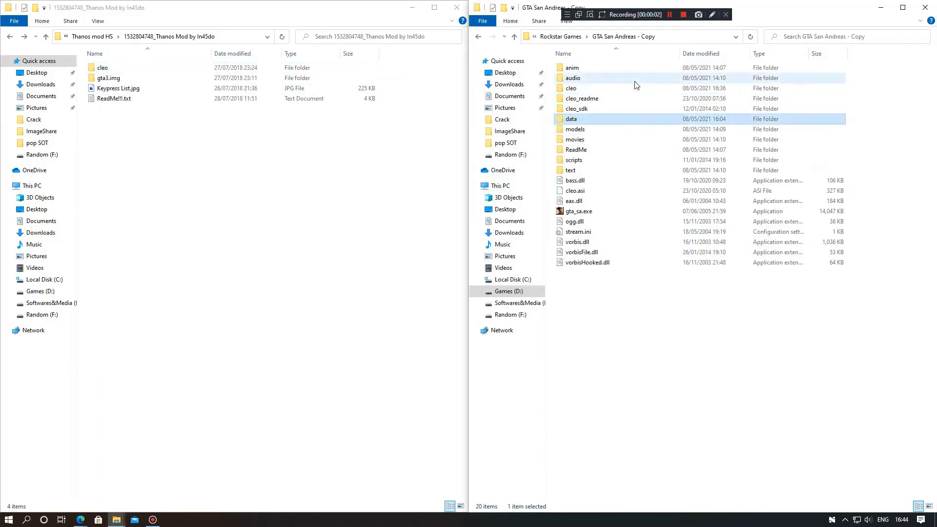
click(615, 89)
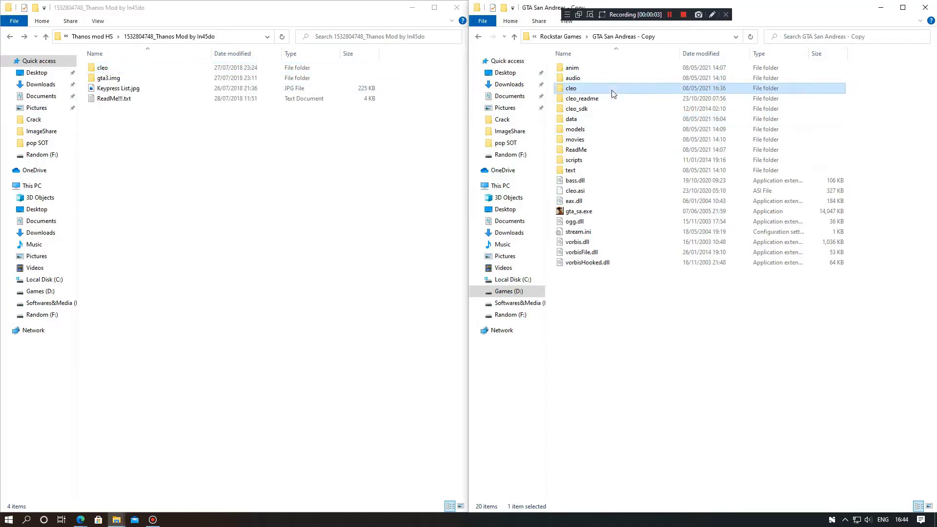
click(142, 67)
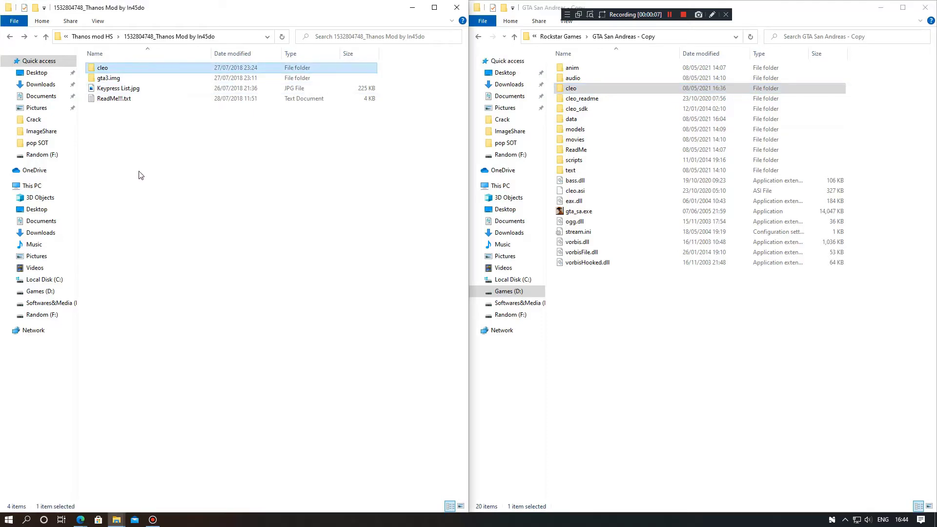
right_click(133, 68)
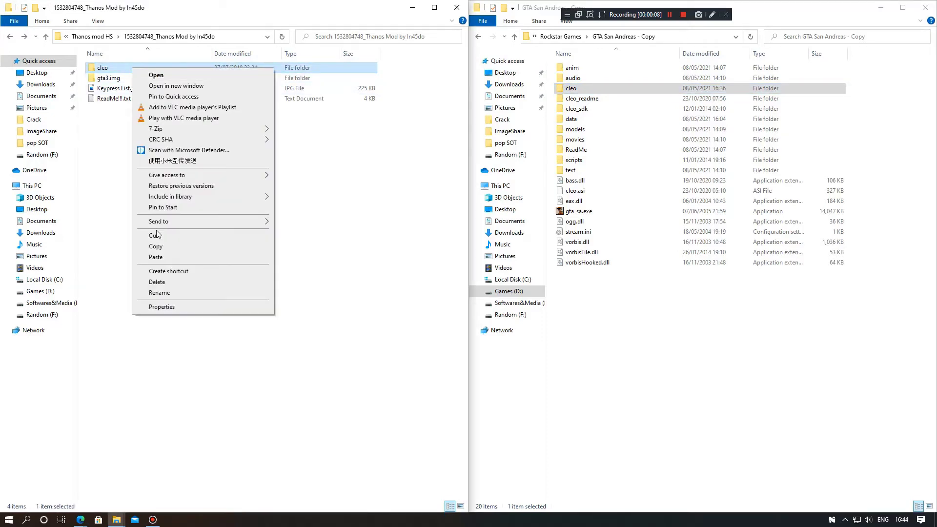
click(156, 282)
Step: Examine the files in the mod's gta3.img folder and go back to the parent folder
click(113, 72)
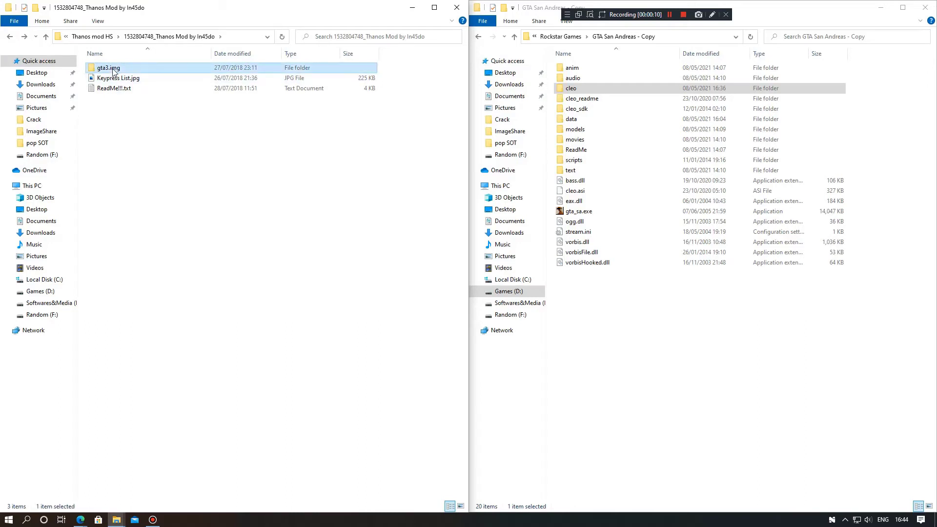
double_click(113, 71)
drag(122, 166, 165, 47)
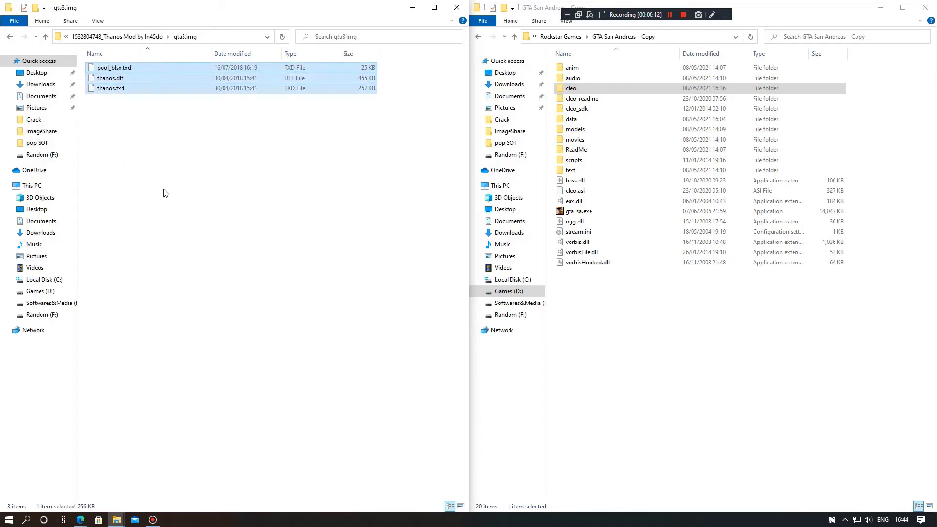
key(alt+Left)
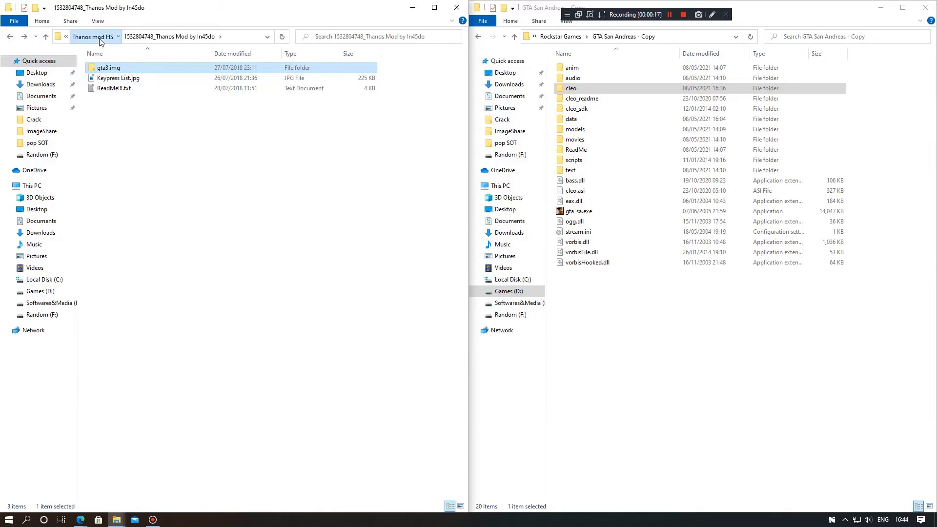
Step: Open the Alci's IMG Editor 1.5 folder in Thanos mod HS and launch Alci's IMG Editor 1.5.exe
click(100, 41)
click(166, 80)
double_click(113, 79)
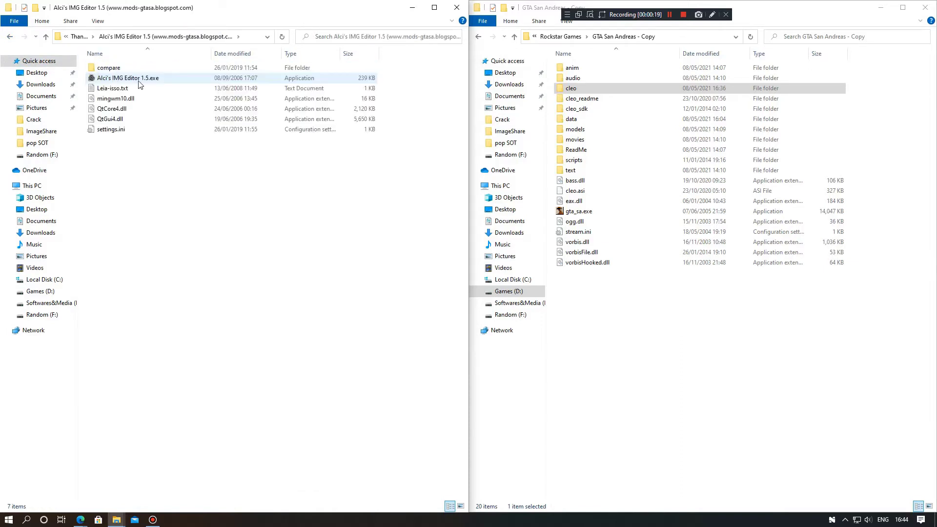
click(117, 81)
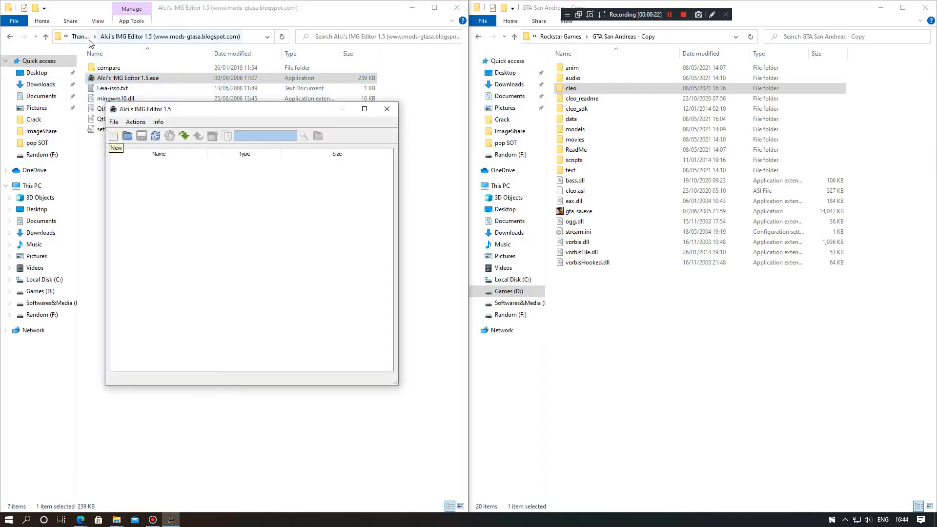
click(80, 37)
double_click(121, 69)
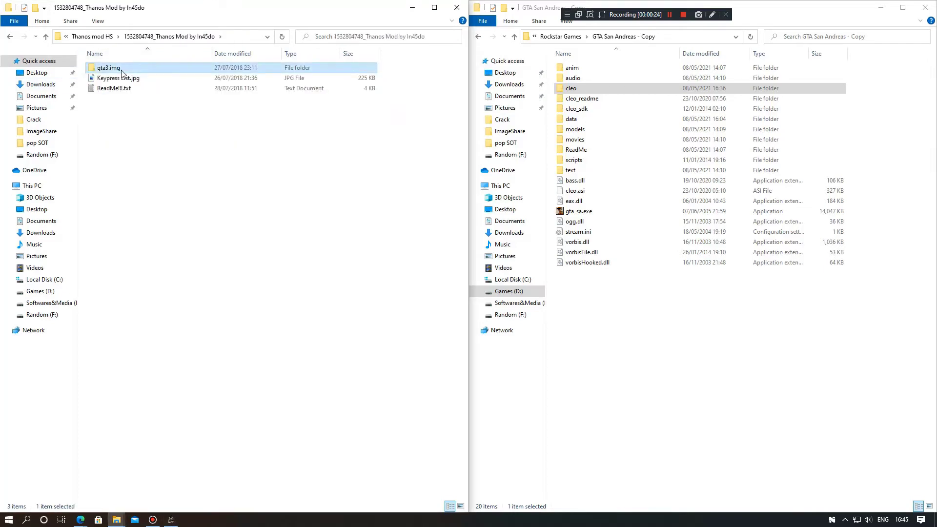
double_click(122, 73)
click(214, 37)
right_click(169, 37)
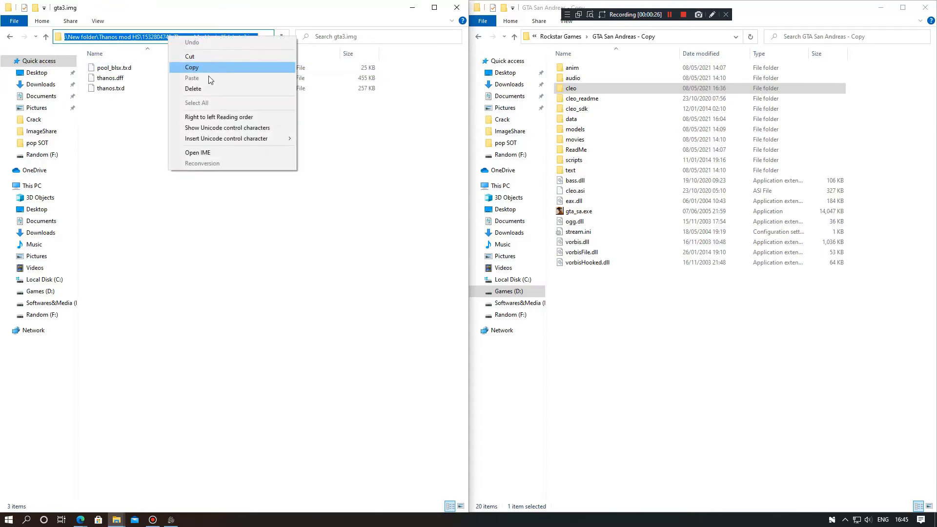
click(222, 68)
Step: Start opening an archive in Alci's IMG Editor 1.5 and copy the path of the GTA San Andreas - Copy folder
click(171, 519)
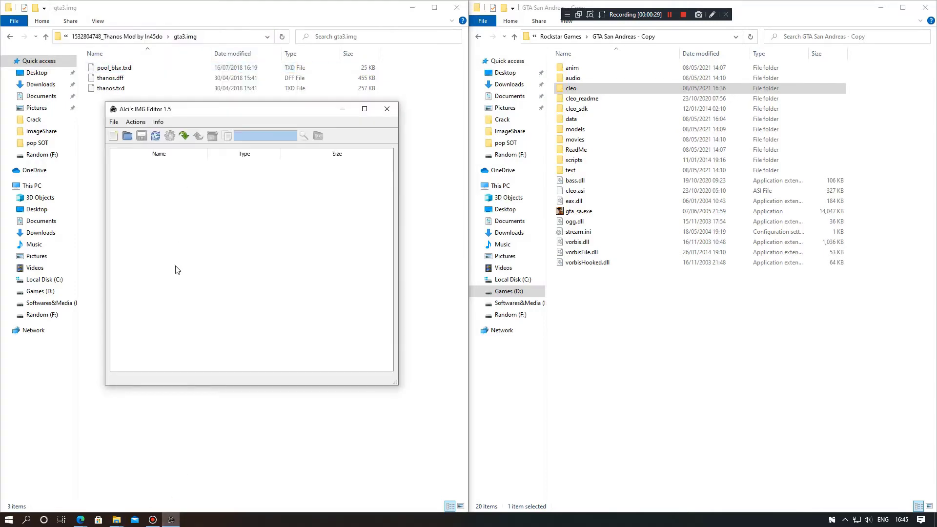
drag(129, 113, 206, 64)
click(192, 72)
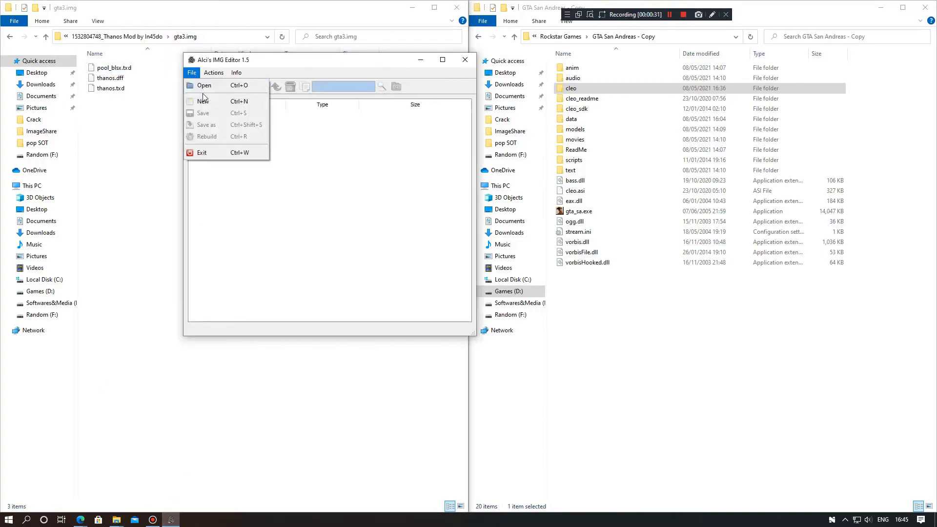
click(211, 86)
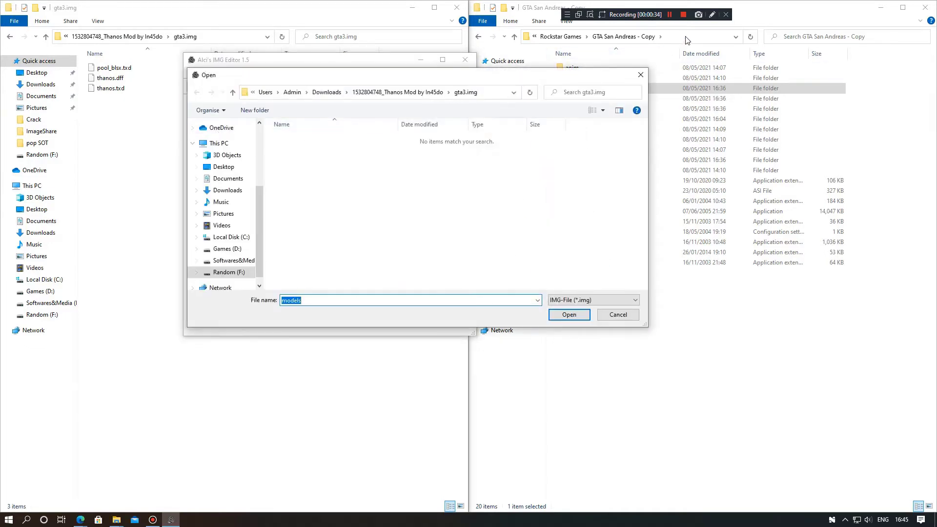
click(687, 40)
right_click(671, 38)
click(684, 69)
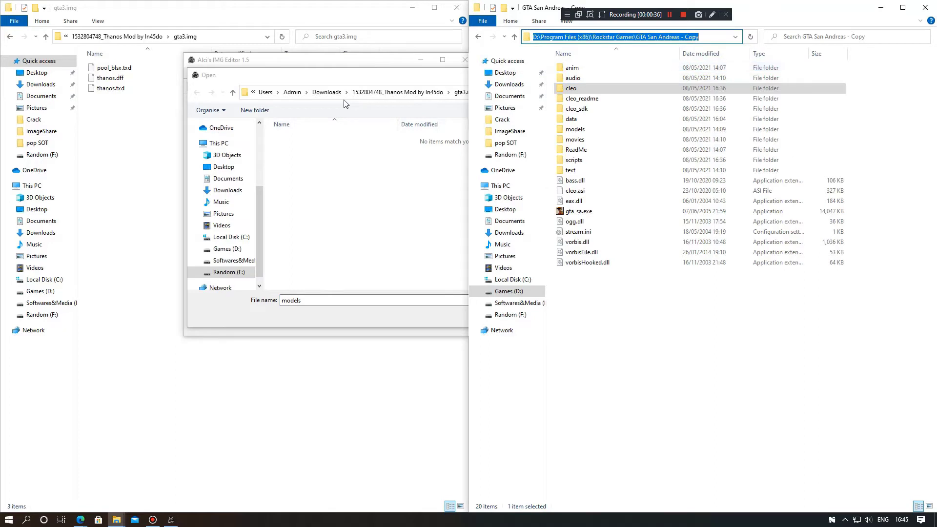
Step: Go to the copied GTA San Andreas - Copy path in the Open dialog and open gta3.img from its models folder
click(389, 92)
right_click(488, 94)
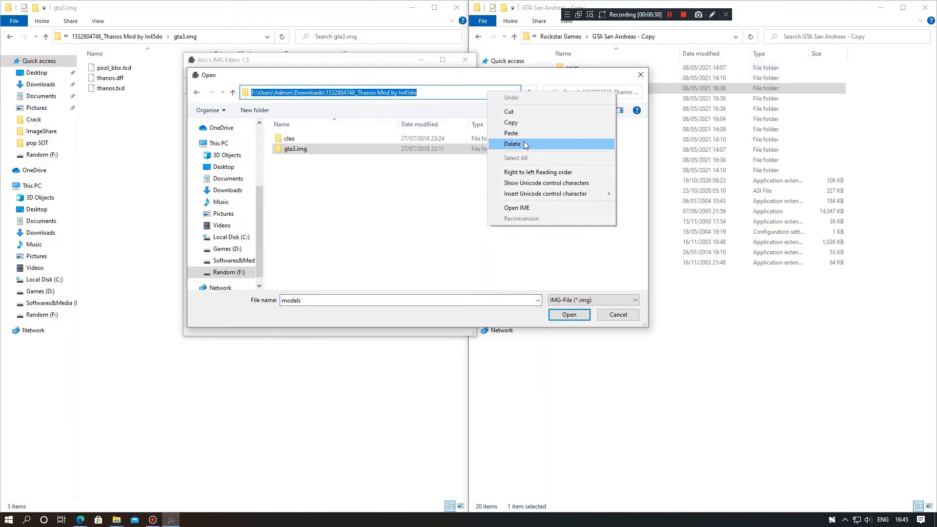
click(512, 144)
key(ctrl+v)
click(529, 92)
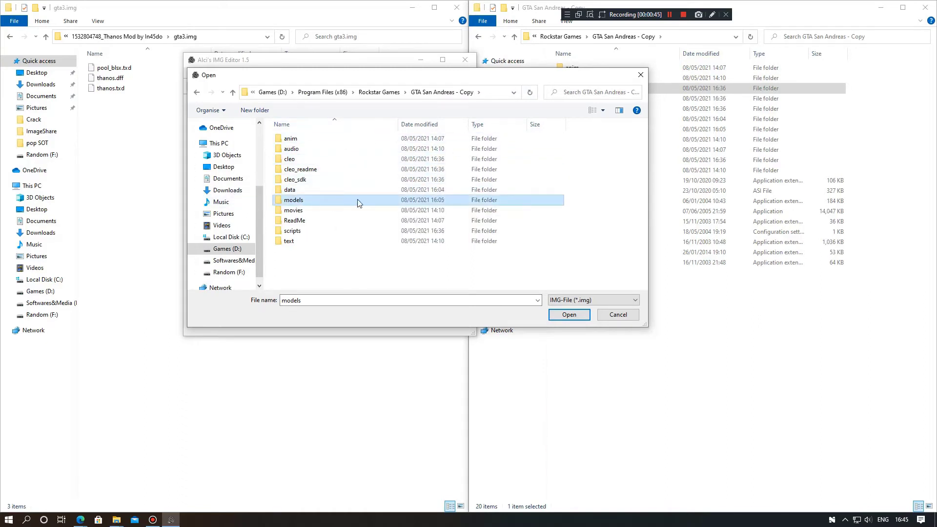
double_click(289, 201)
click(310, 203)
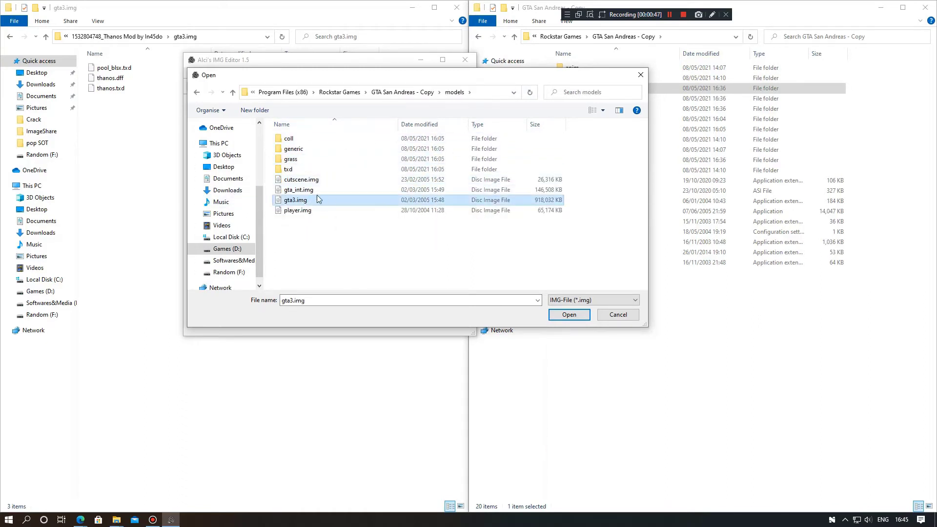
click(567, 314)
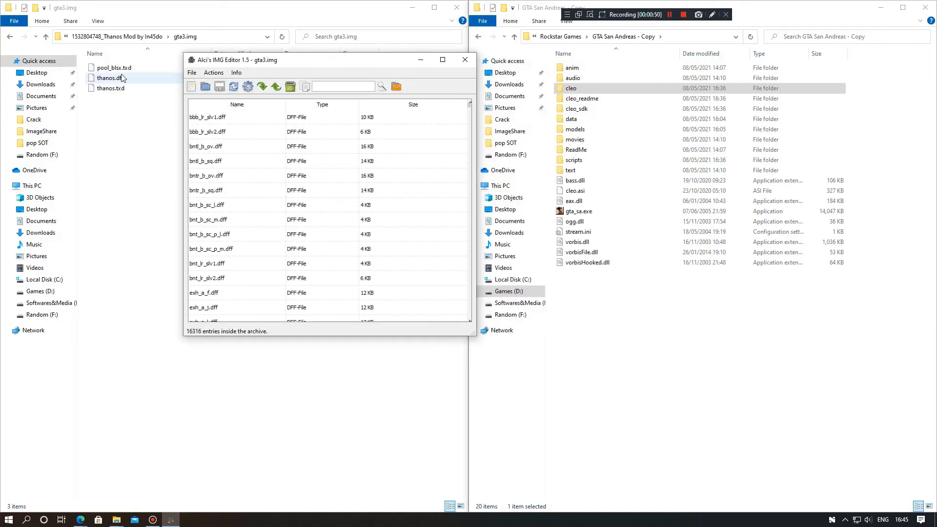
Step: Copy the path of the mod's gta3.img folder in File Explorer and return to Alci's IMG Editor
click(247, 36)
right_click(212, 37)
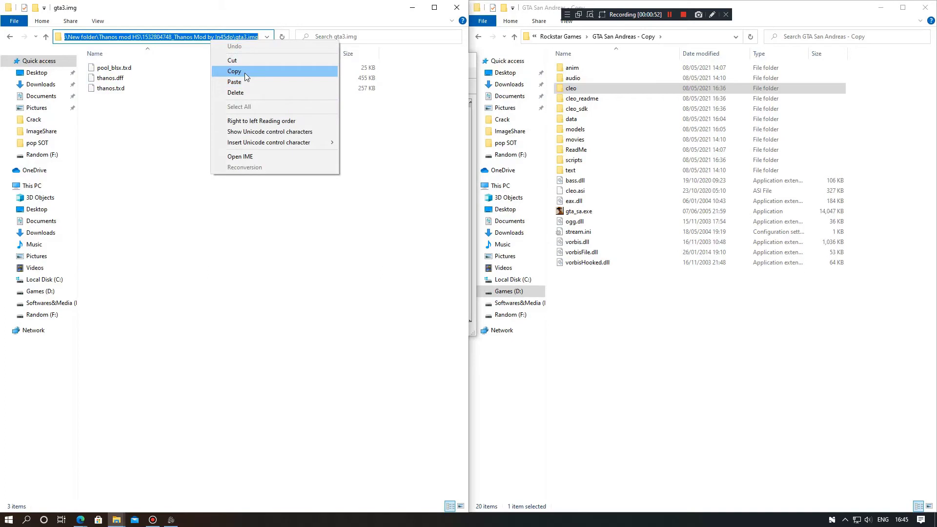
click(244, 72)
click(172, 520)
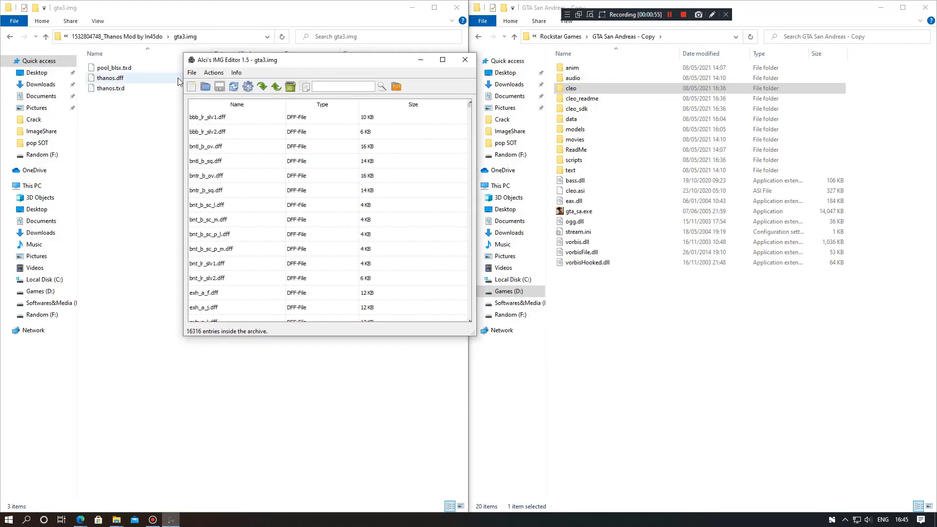
Step: Import pool_blsx.txd, thanos.dff and thanos.txd from the mod's gta3.img folder into the archive, using Import (remove if exists)
click(192, 73)
mouse_move(214, 73)
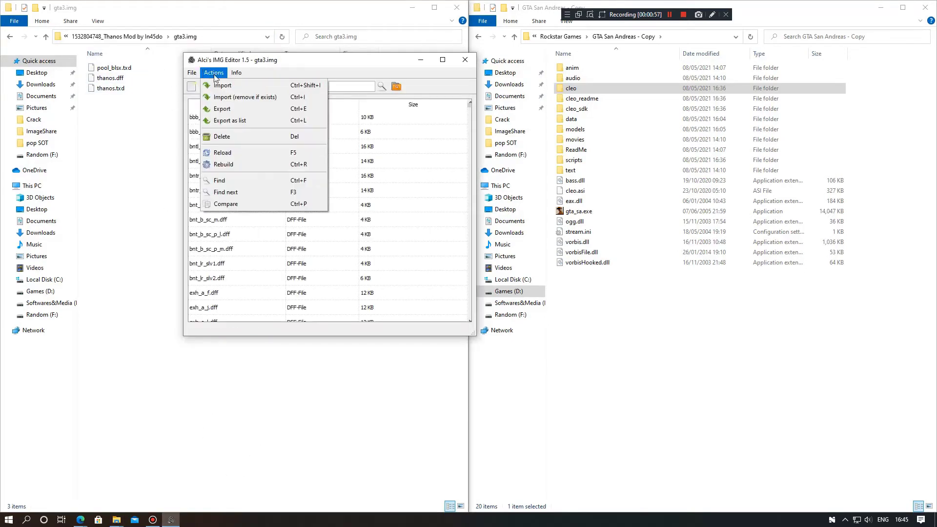
click(268, 97)
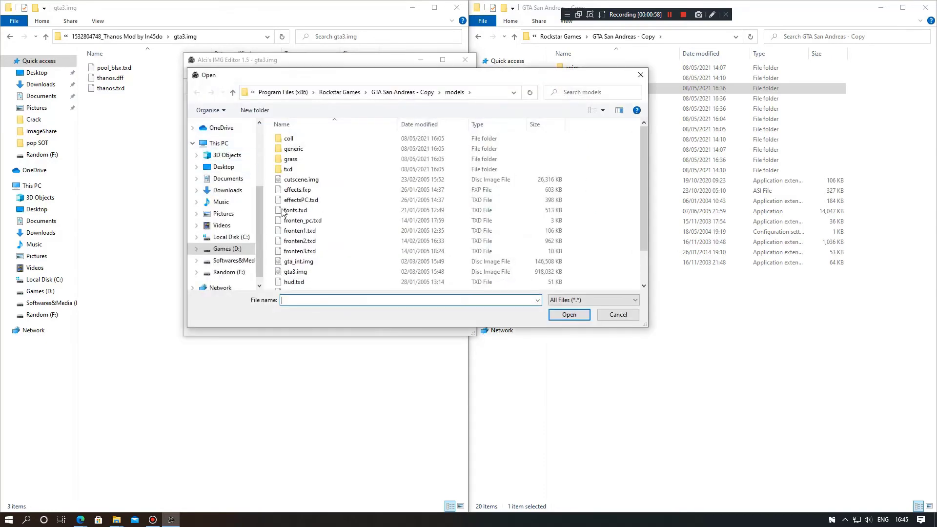
click(483, 92)
right_click(482, 94)
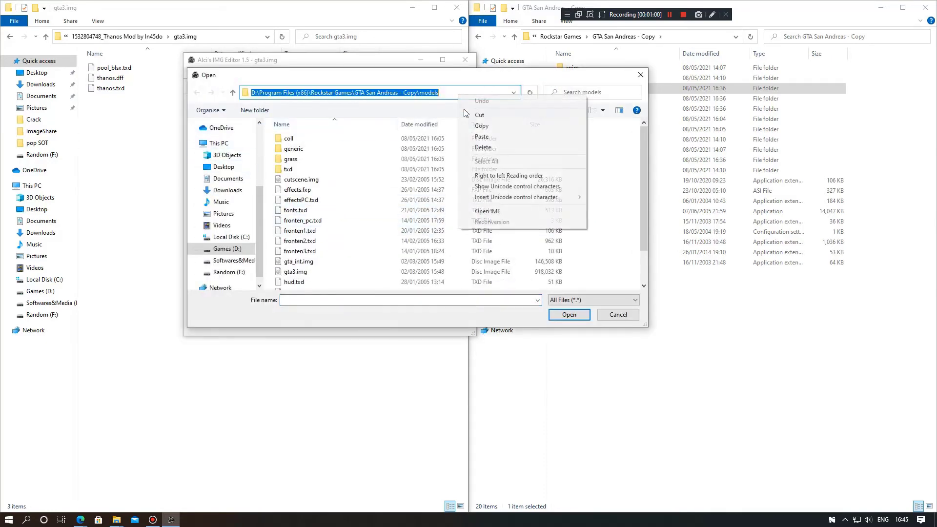
click(482, 138)
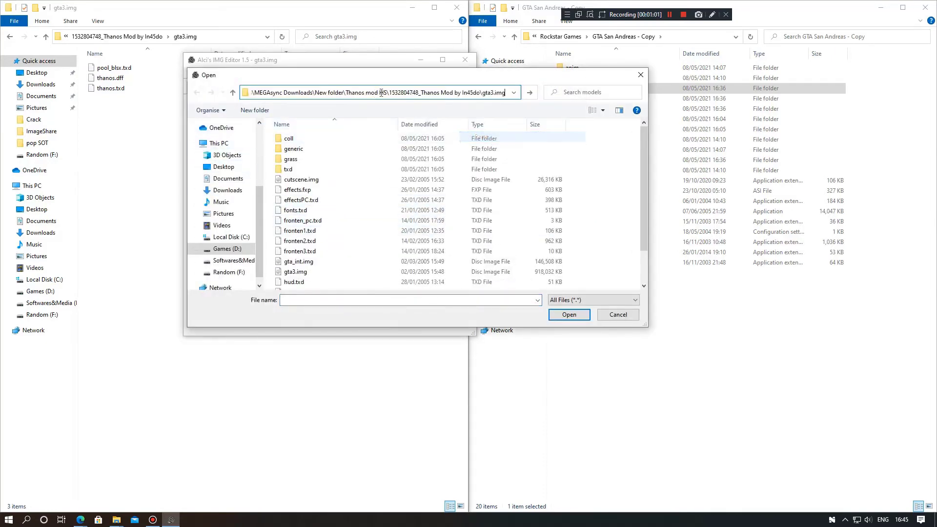
click(529, 96)
key(ctrl+a)
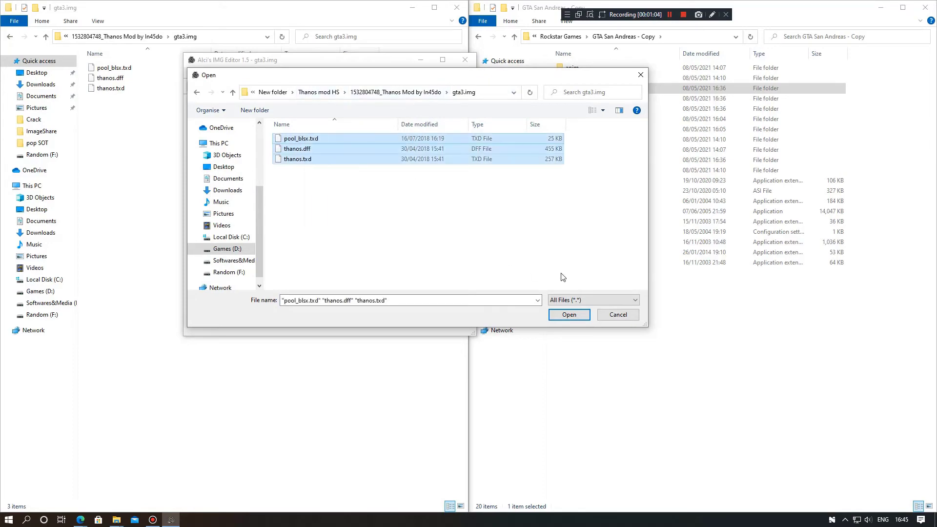
click(569, 315)
Step: Rebuild the gta3.img archive with the imported mod files
drag(290, 286, 295, 313)
click(188, 73)
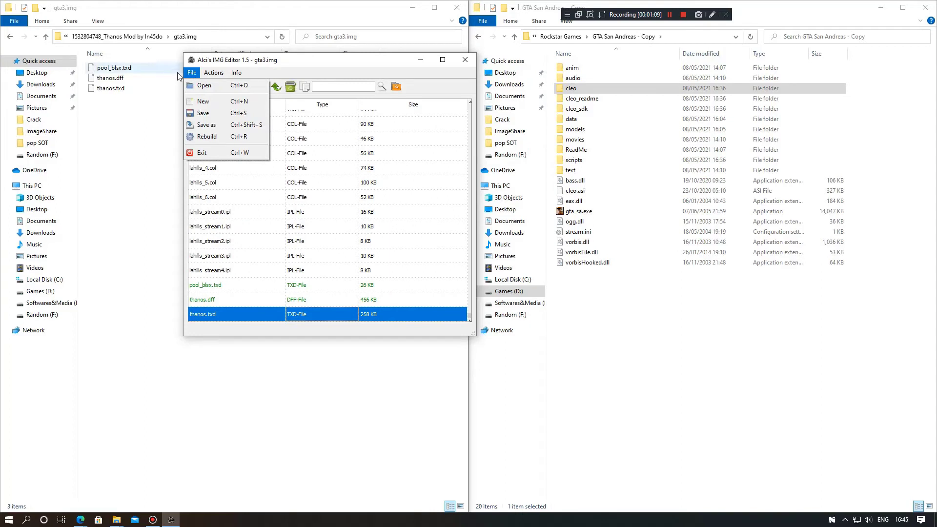
click(205, 137)
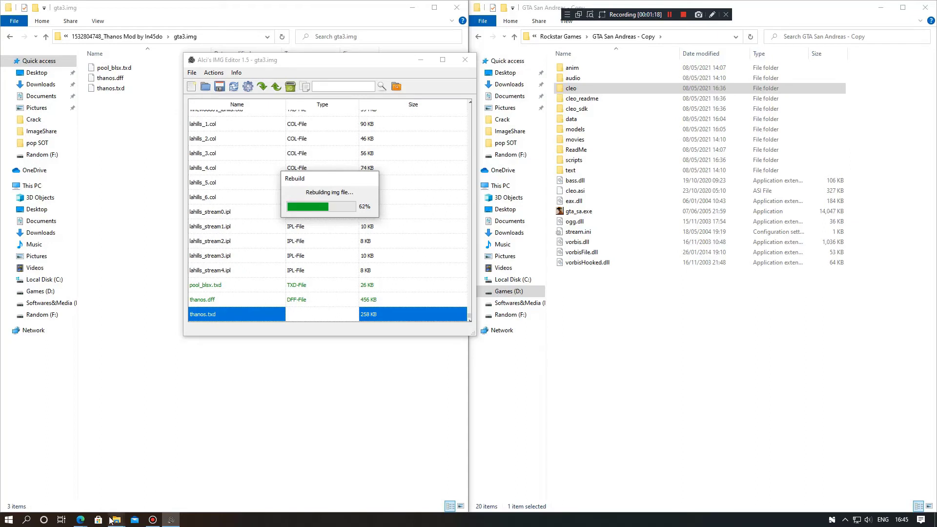
Step: Switch to the browser and look at the YouTube channel's home page during the rebuild
click(80, 495)
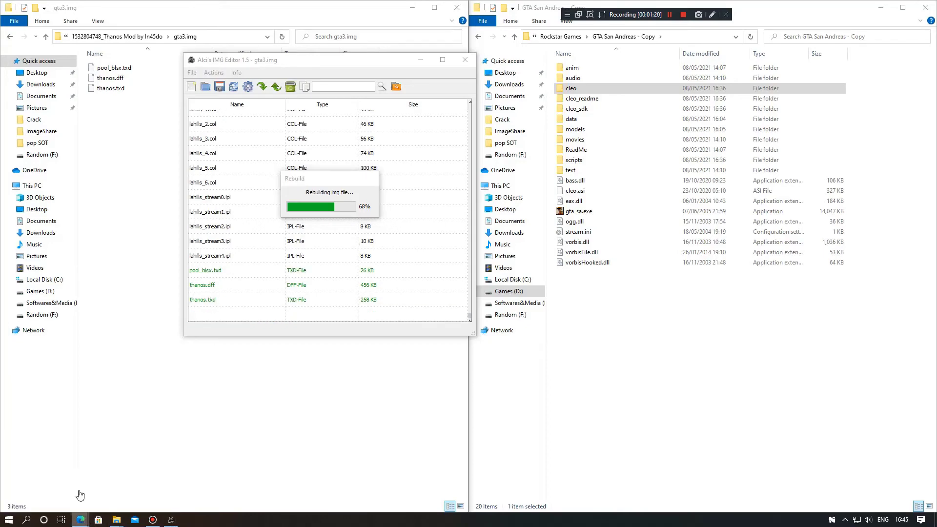
drag(162, 241, 341, 230)
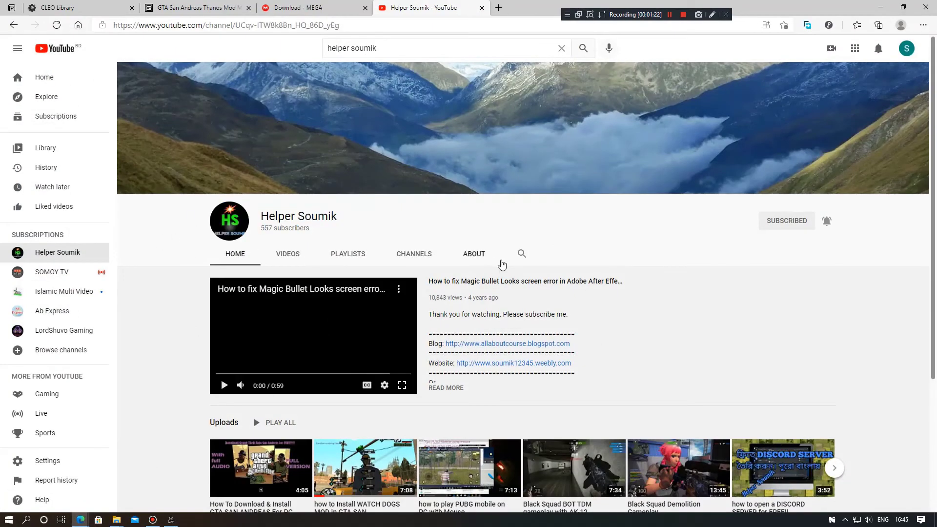
drag(502, 262, 280, 188)
click(477, 229)
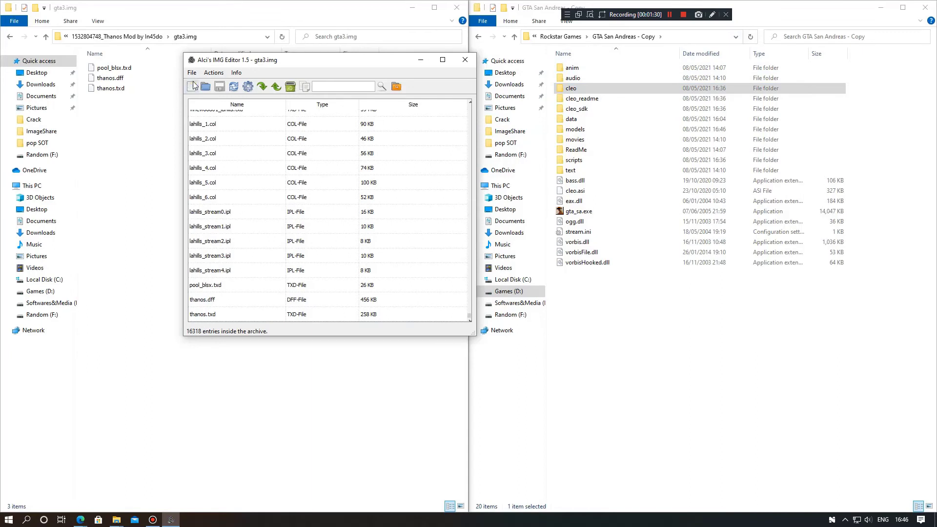
click(464, 63)
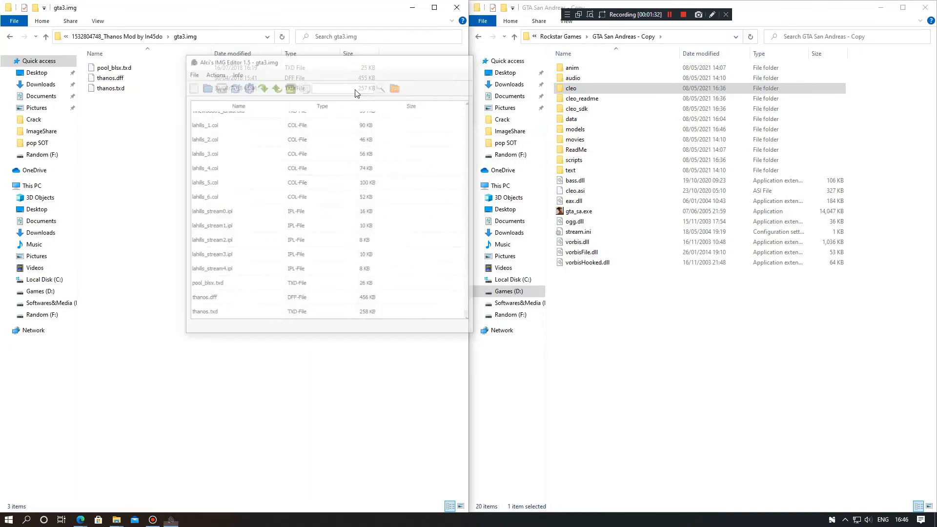
click(6, 37)
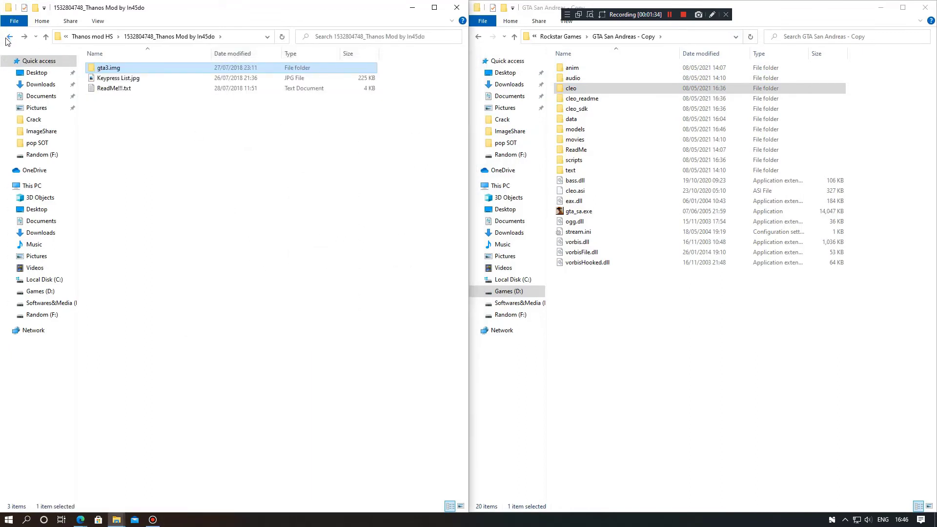
double_click(119, 88)
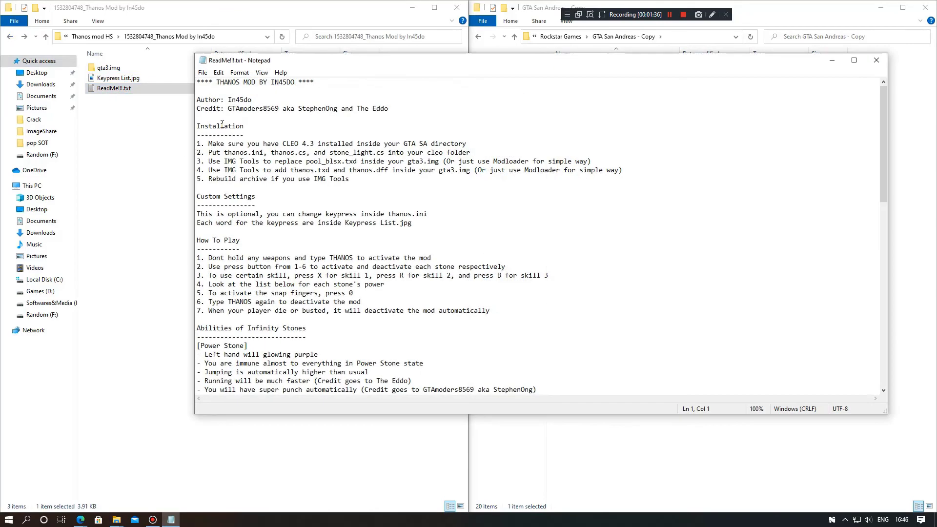
Step: Read the Installation, Custom Settings and How To Play sections of ReadMe!!!.txt
drag(222, 123, 490, 312)
scroll(271, 205, down, 3)
click(272, 205)
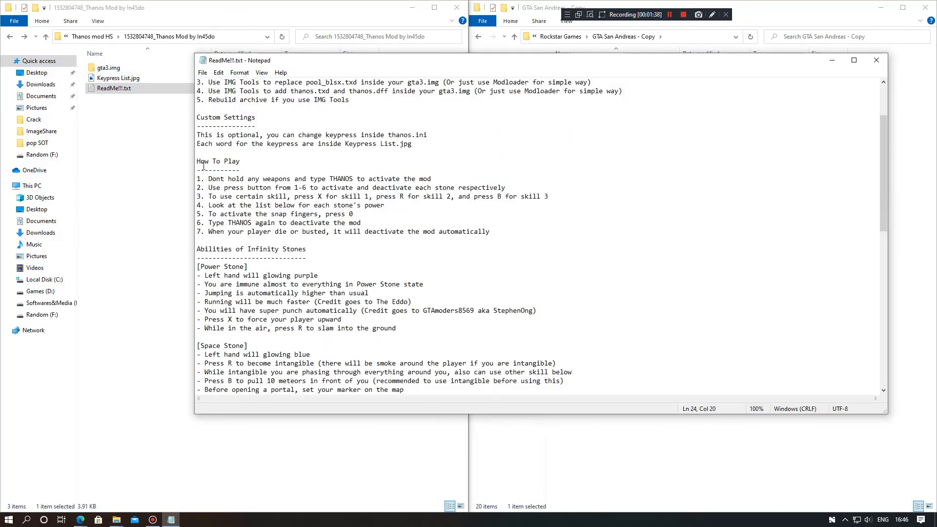
drag(203, 166, 315, 301)
scroll(400, 263, down, 1)
click(442, 240)
scroll(278, 263, down, 5)
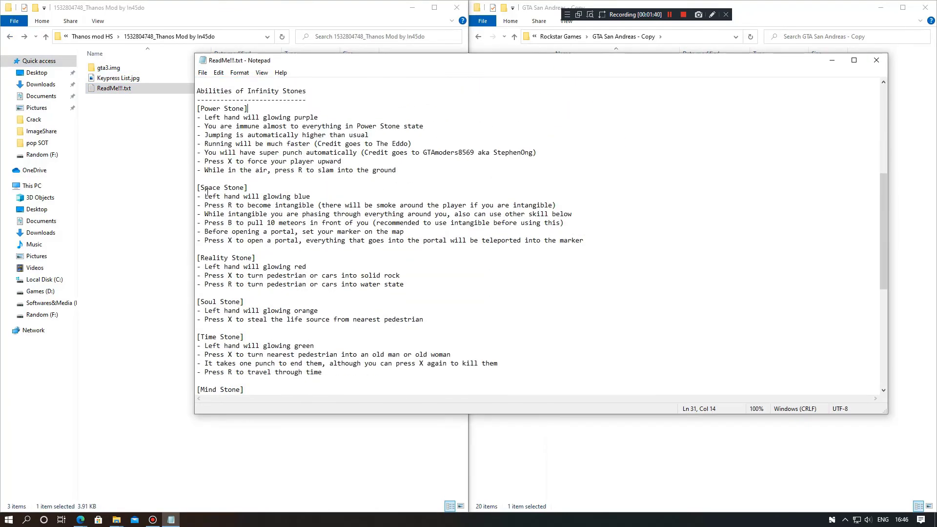
Step: Review the Infinity Stone abilities, Snap Fingers and Known Bugs sections of the readme, and close it
drag(206, 190, 249, 191)
click(192, 203)
click(594, 207)
drag(594, 207, 204, 223)
drag(464, 274, 262, 231)
scroll(287, 264, down, 3)
drag(481, 390, 197, 197)
scroll(205, 108, down, 7)
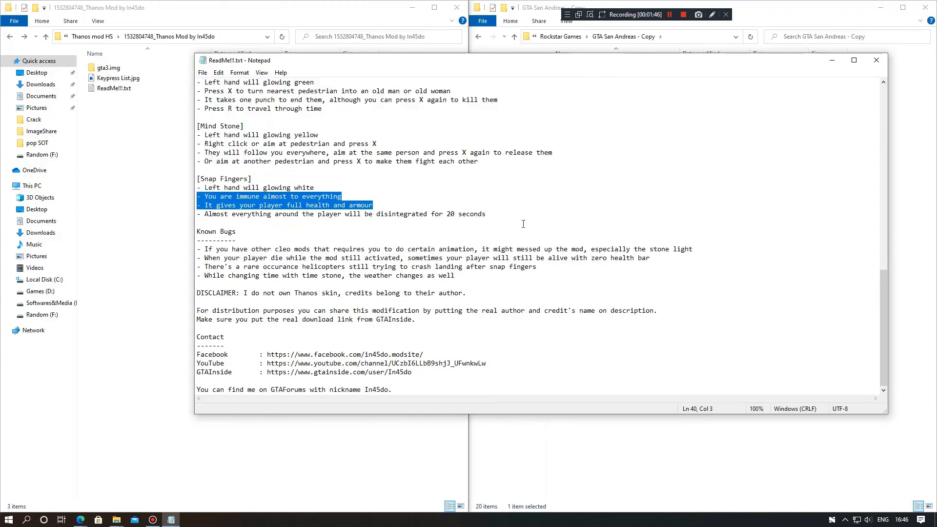
drag(524, 224, 179, 142)
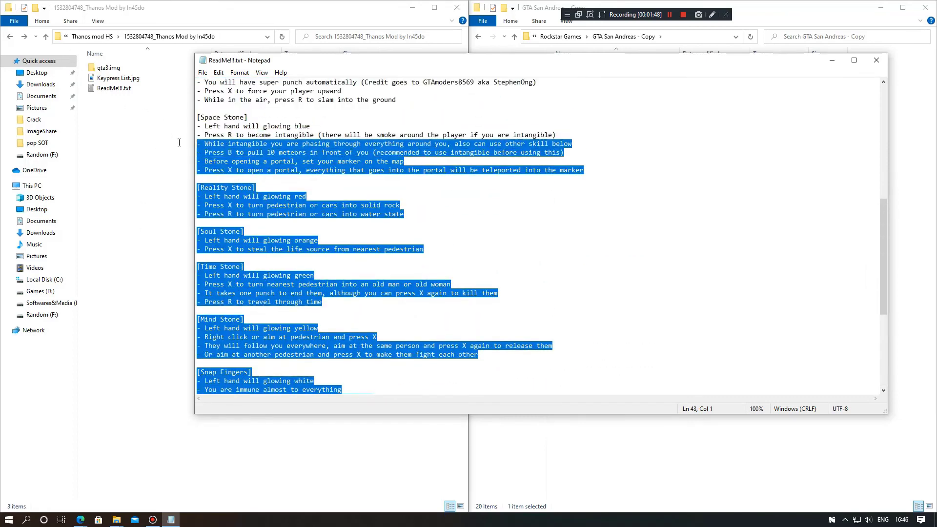
click(877, 60)
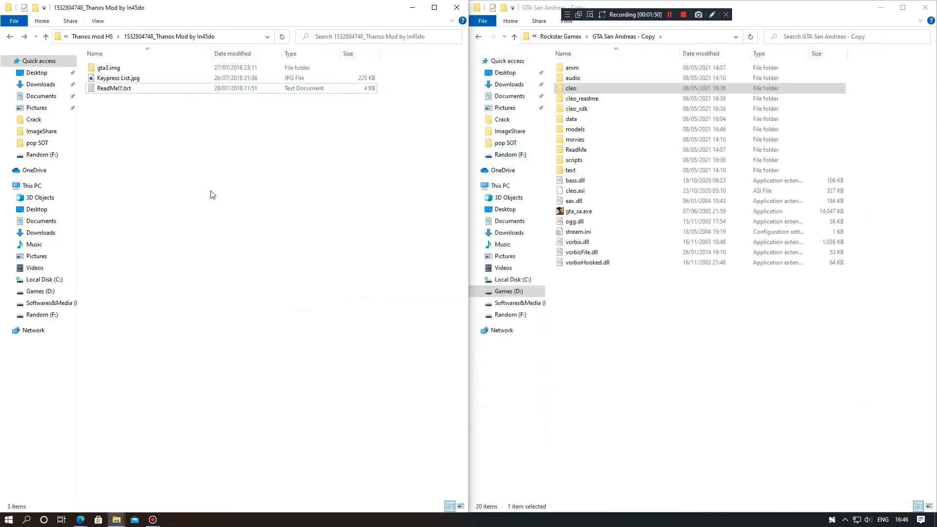
Step: Apply compatibility mode for Windows XP (Service Pack 2) in the properties of gta_sa.exe
click(580, 211)
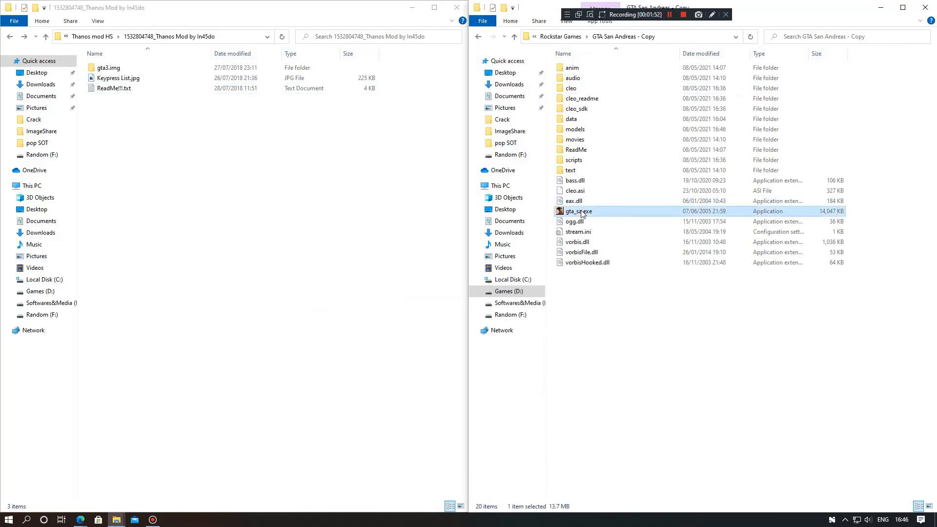
right_click(566, 210)
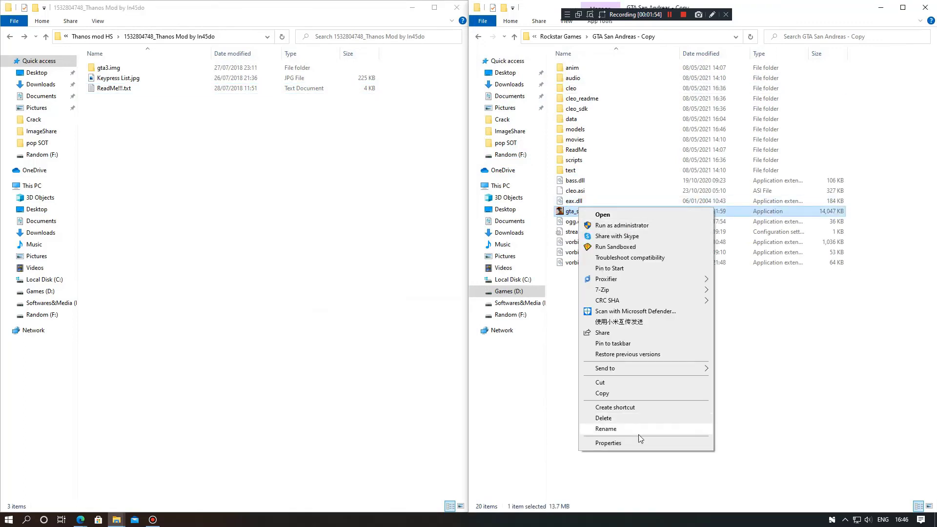
click(627, 443)
click(629, 233)
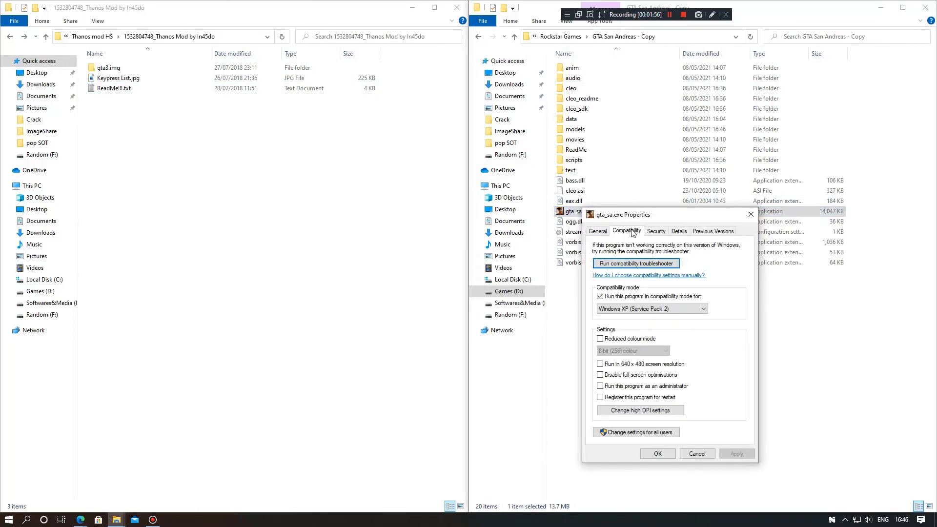
drag(641, 210, 405, 86)
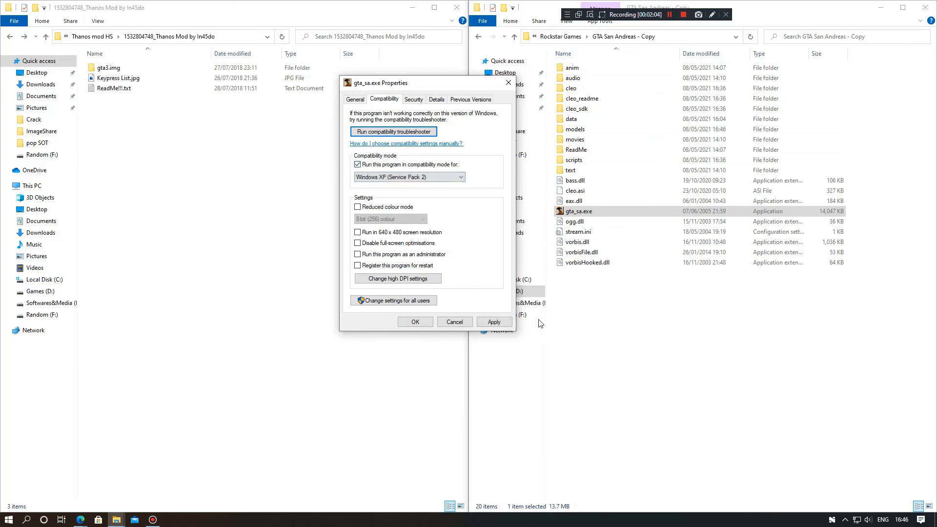
click(415, 322)
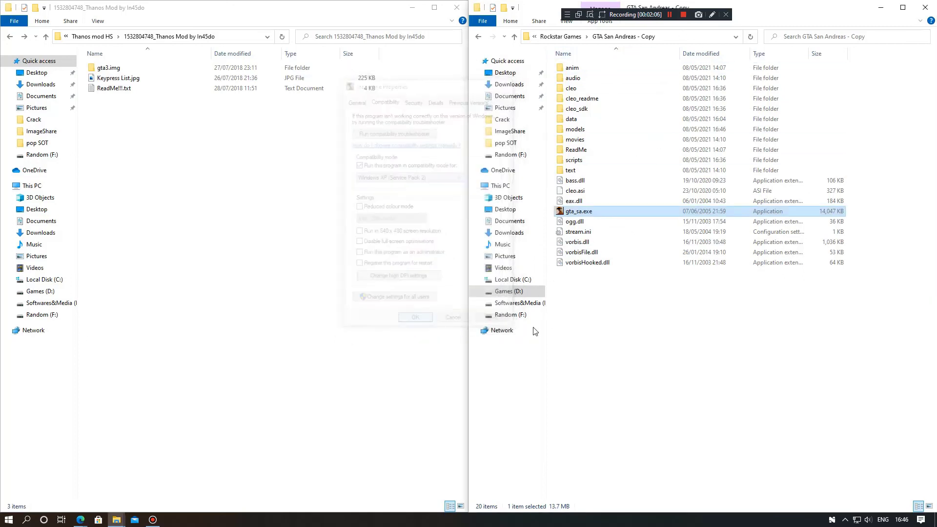